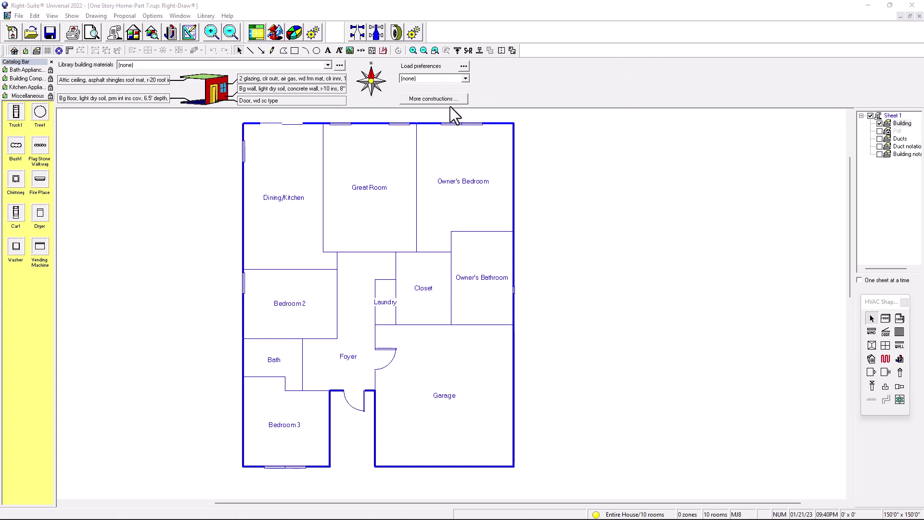
Step: Hide the Default Construction Number Bar from the View menu, leaving it unchecked
click(72, 15)
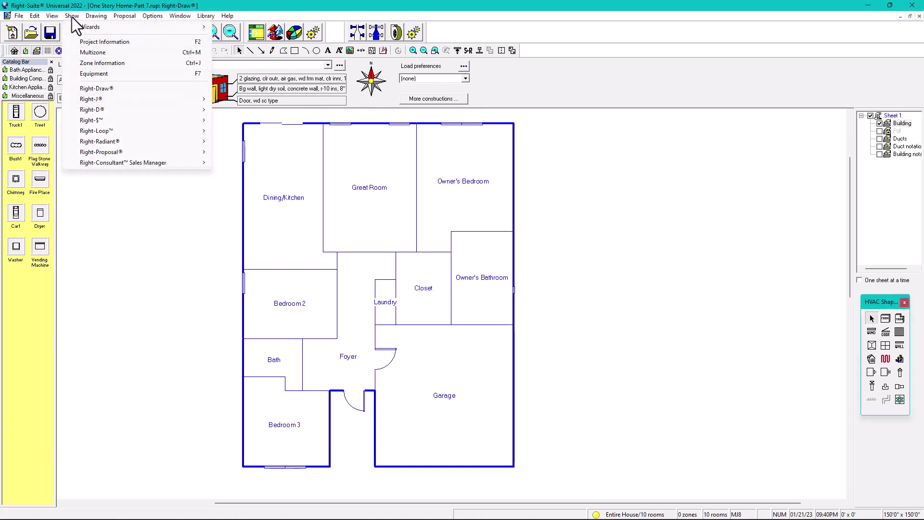
mouse_move(93, 21)
mouse_move(54, 15)
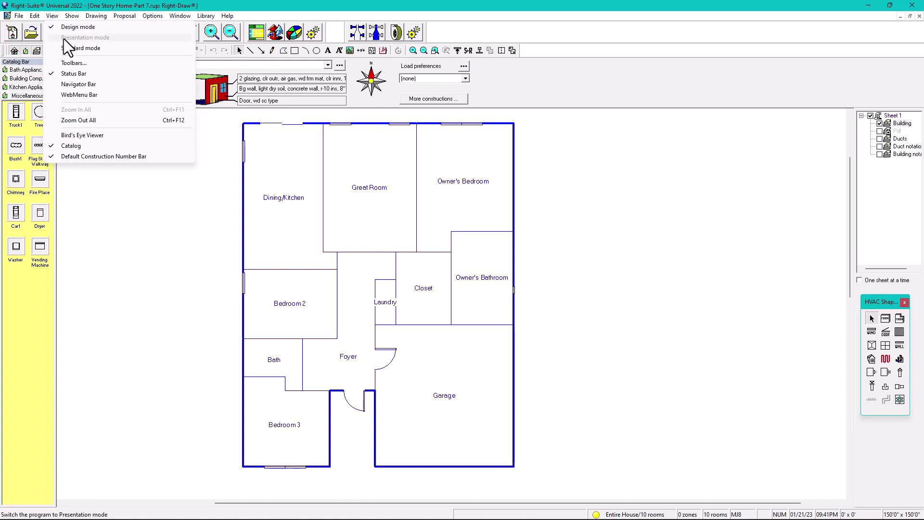
click(74, 157)
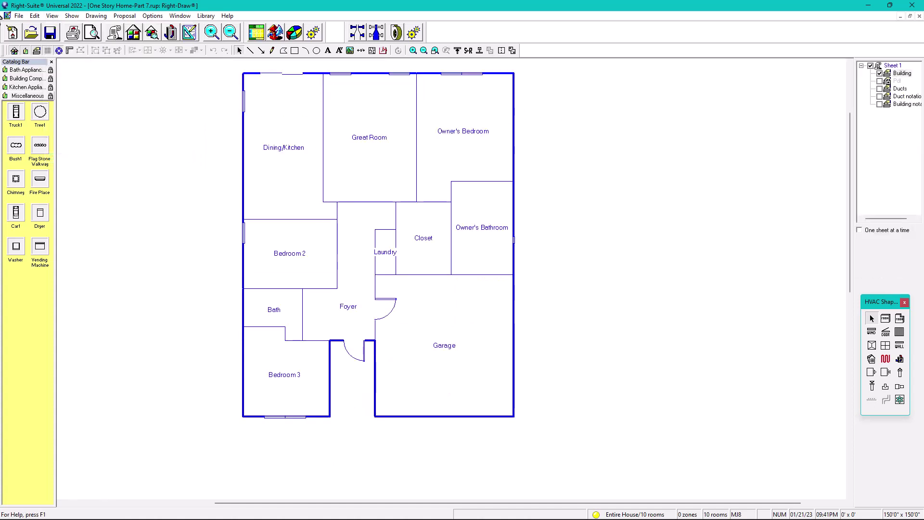
click(51, 16)
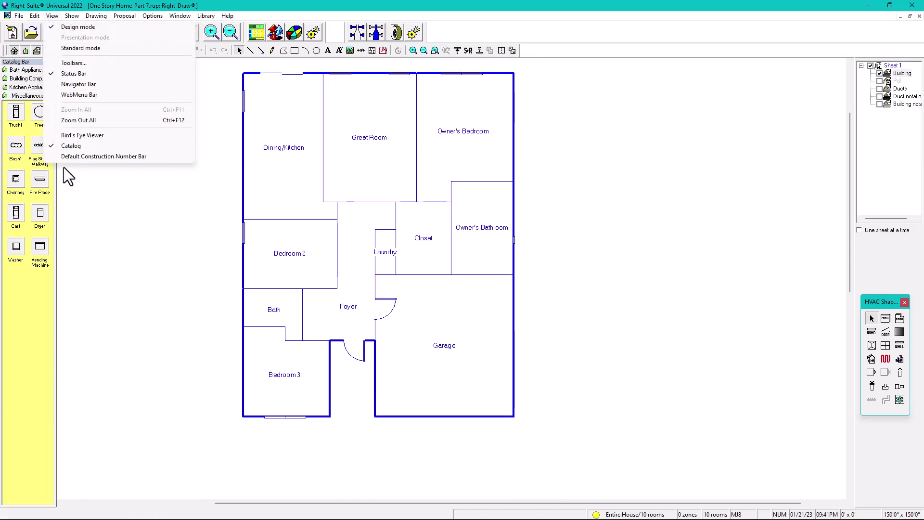
click(66, 156)
click(52, 16)
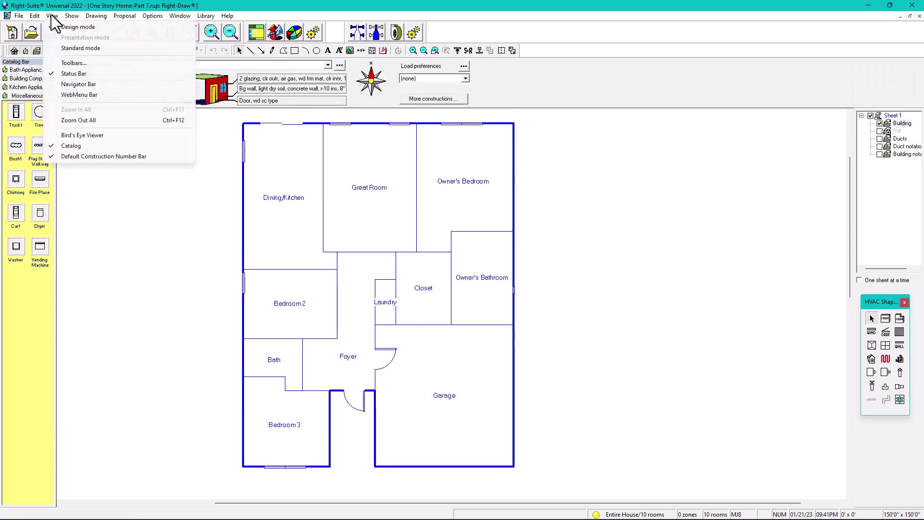
click(79, 156)
scroll(371, 217, up, 2)
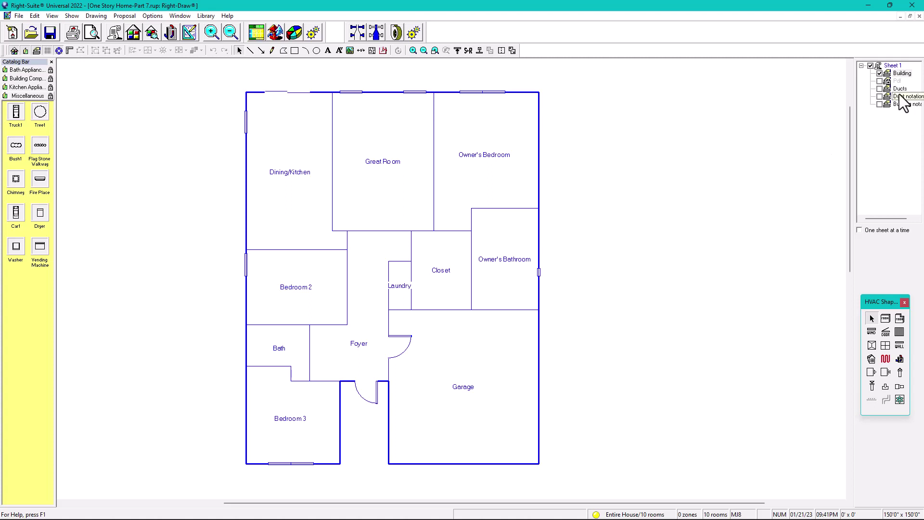
click(880, 89)
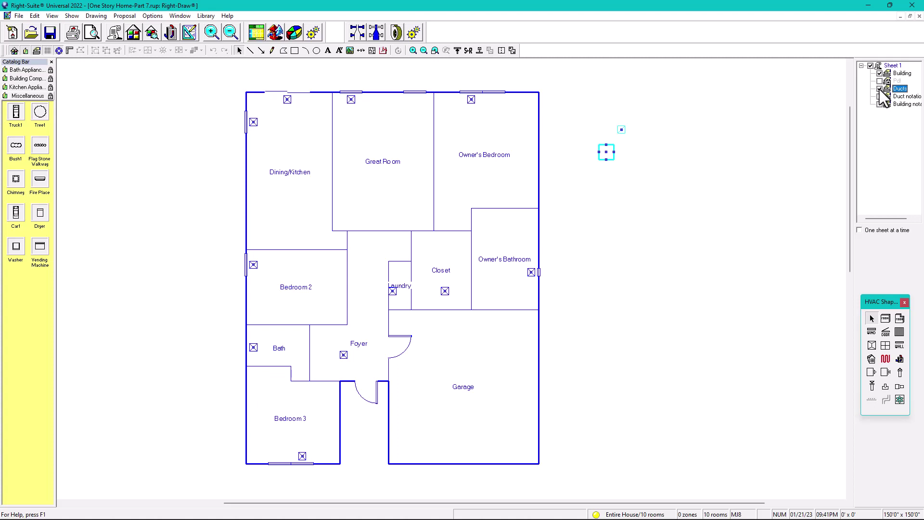
click(879, 88)
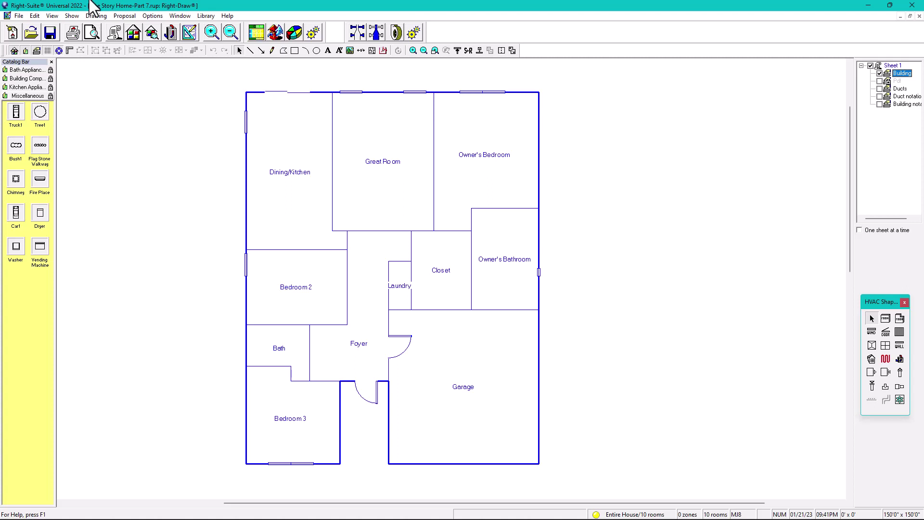
Step: Open the Entire House equipment settings, review the Gas furnace data, and return to the Split AC data at 960 cfm
click(172, 33)
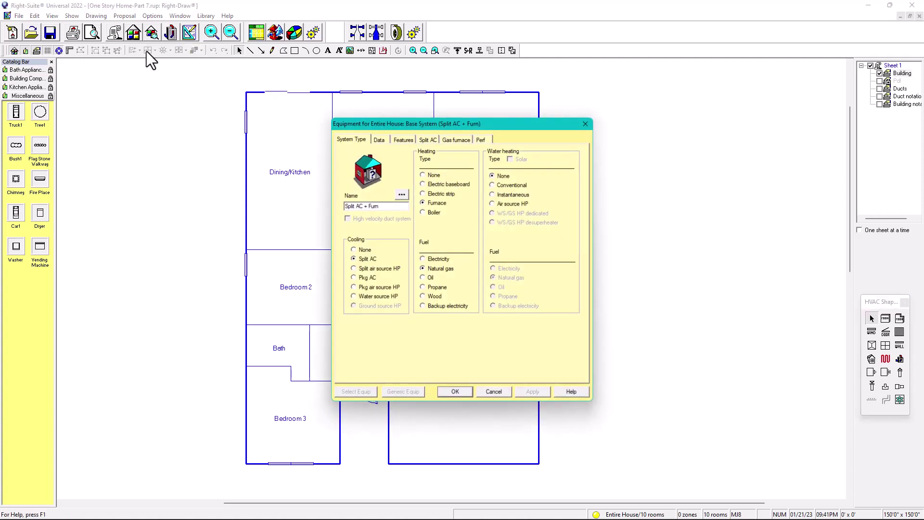
click(429, 140)
click(455, 140)
click(432, 140)
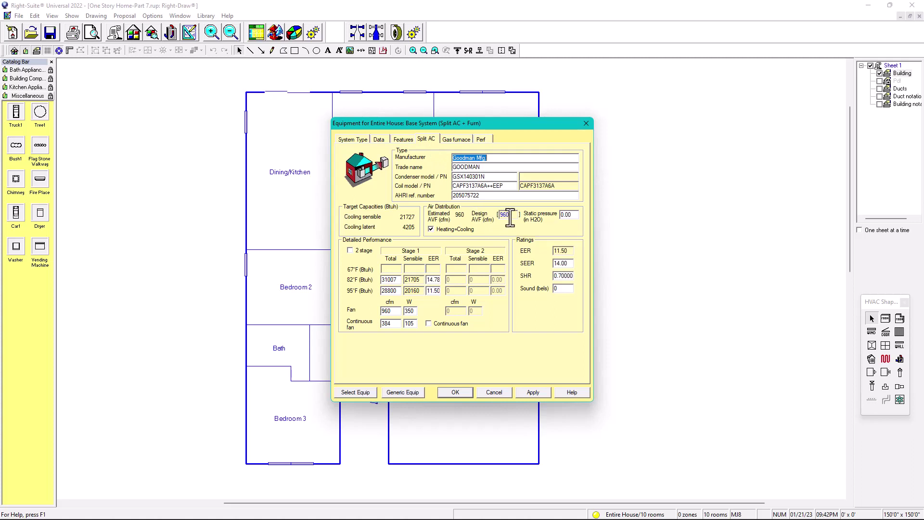
click(458, 139)
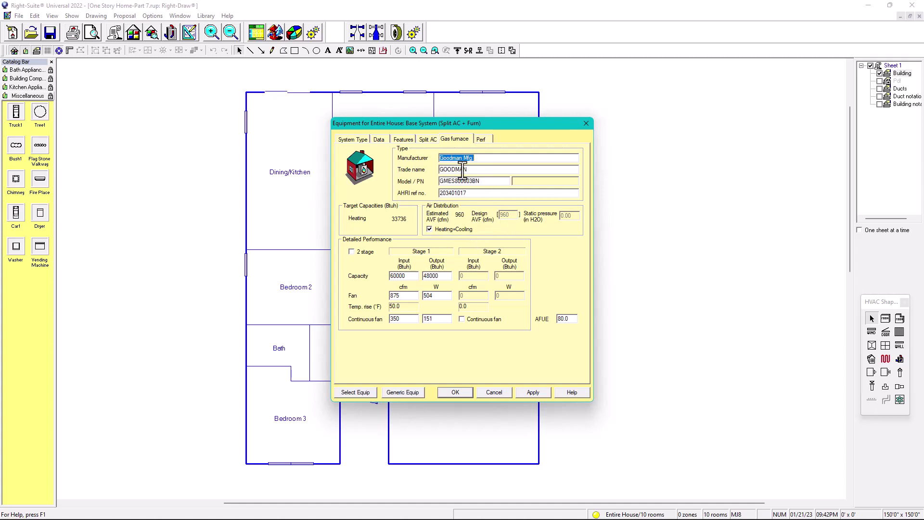
click(426, 139)
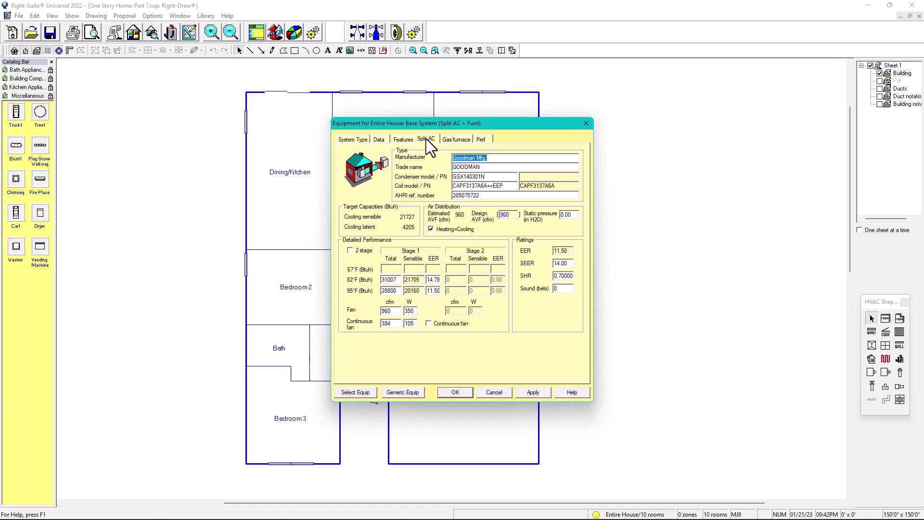
click(430, 229)
click(455, 139)
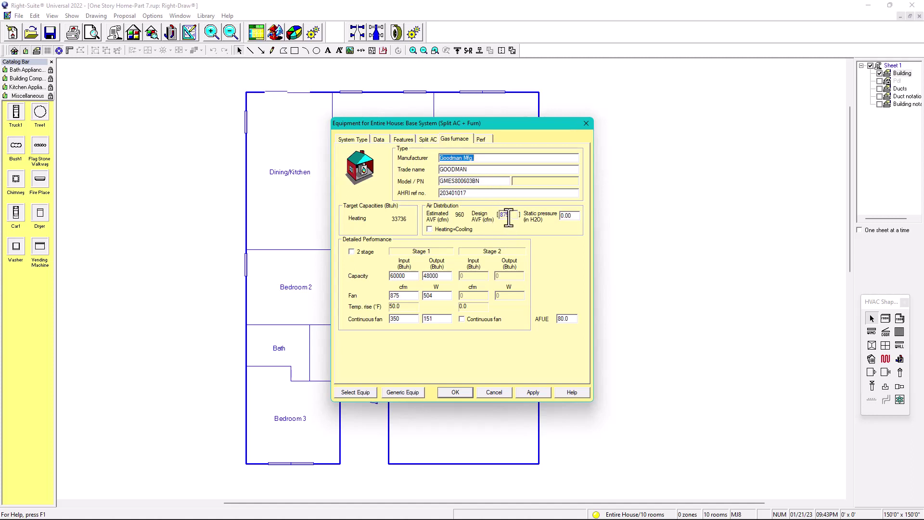
click(429, 139)
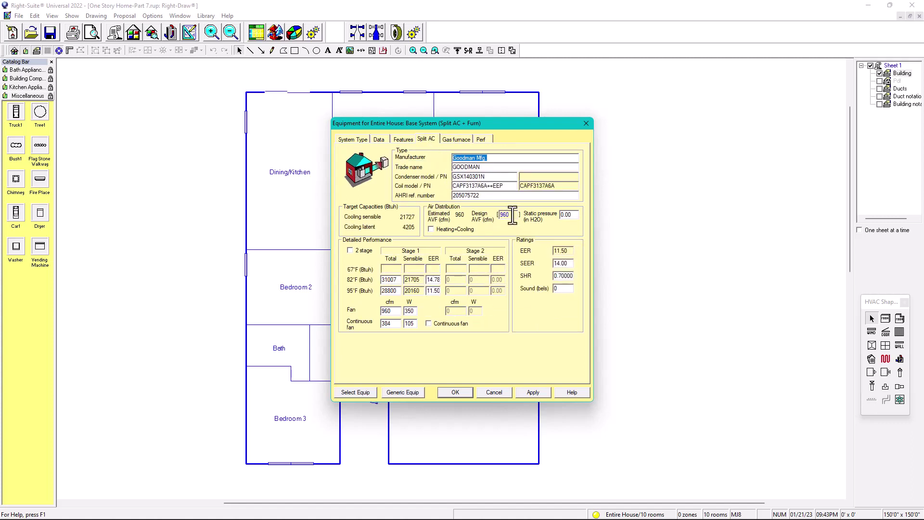
double_click(504, 214)
click(454, 139)
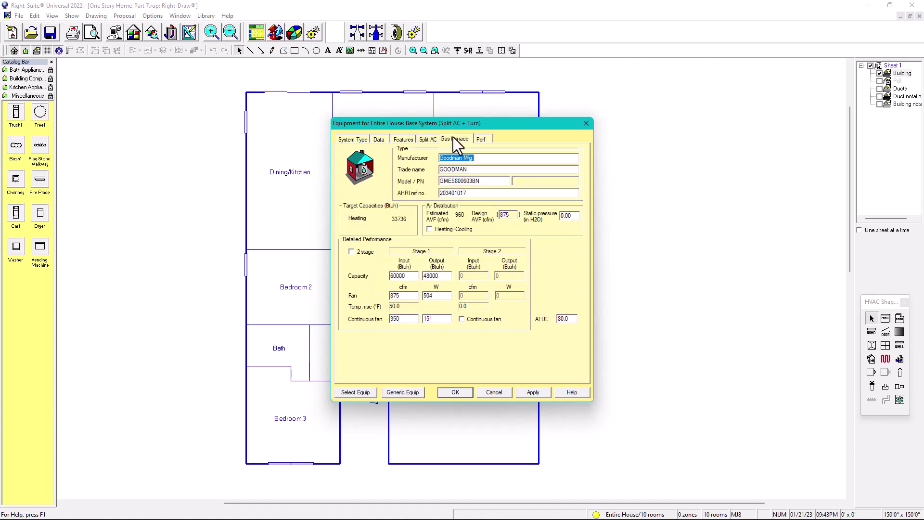
double_click(503, 215)
click(429, 139)
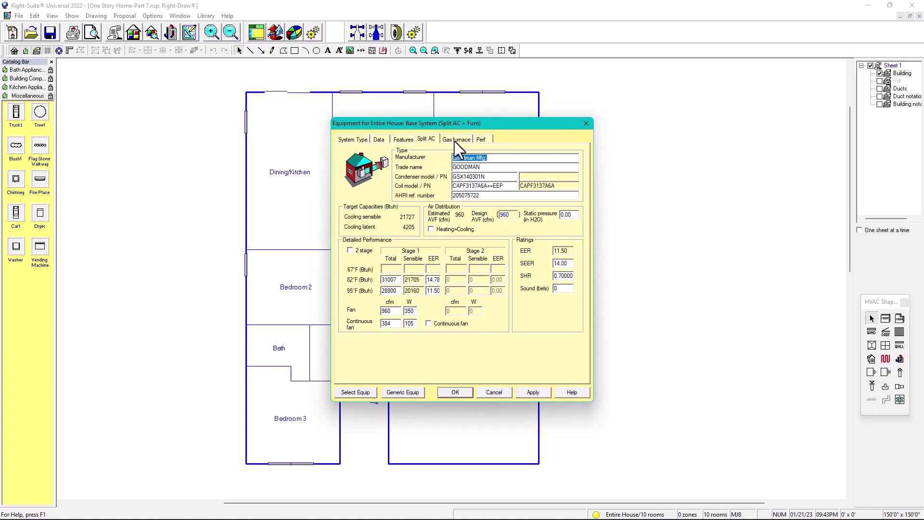
click(454, 141)
click(510, 214)
double_click(511, 214)
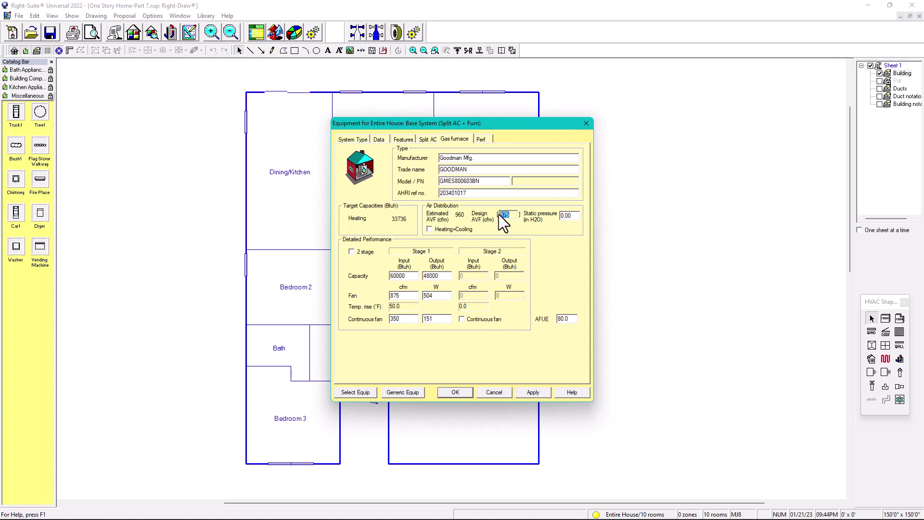
click(429, 139)
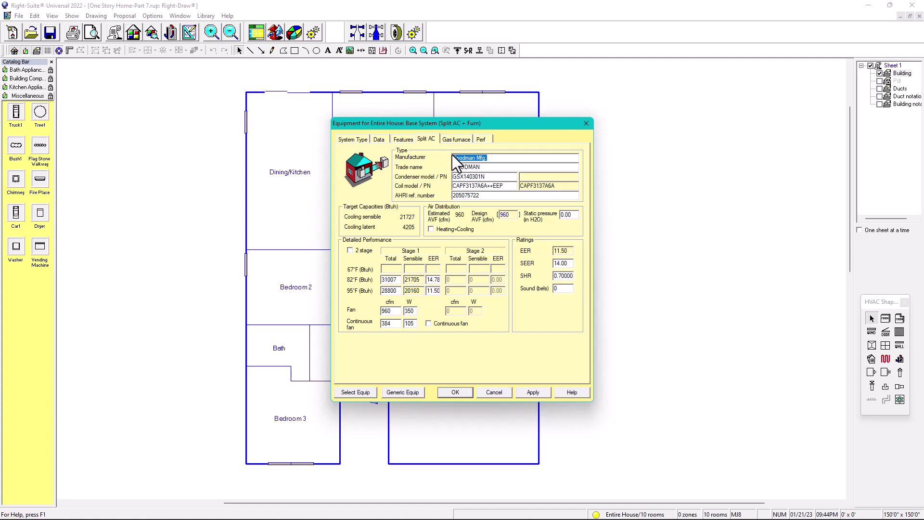
click(450, 138)
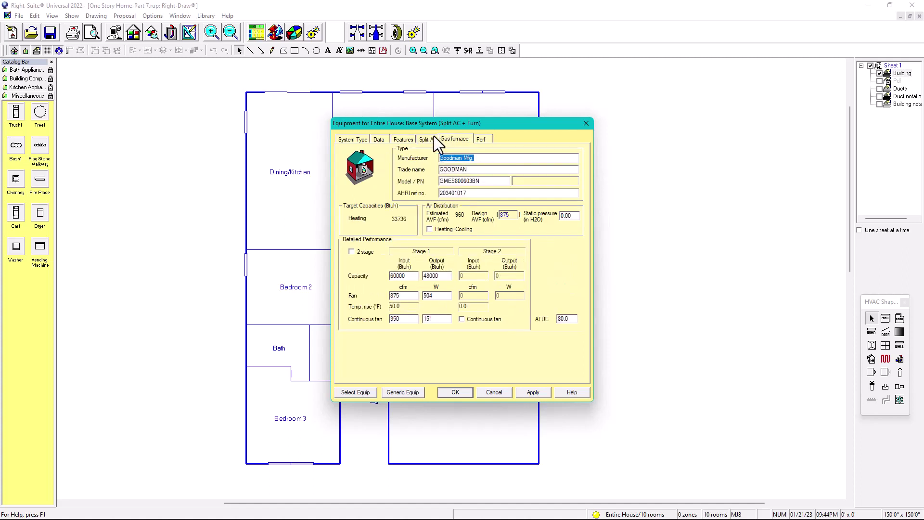
click(431, 138)
double_click(506, 215)
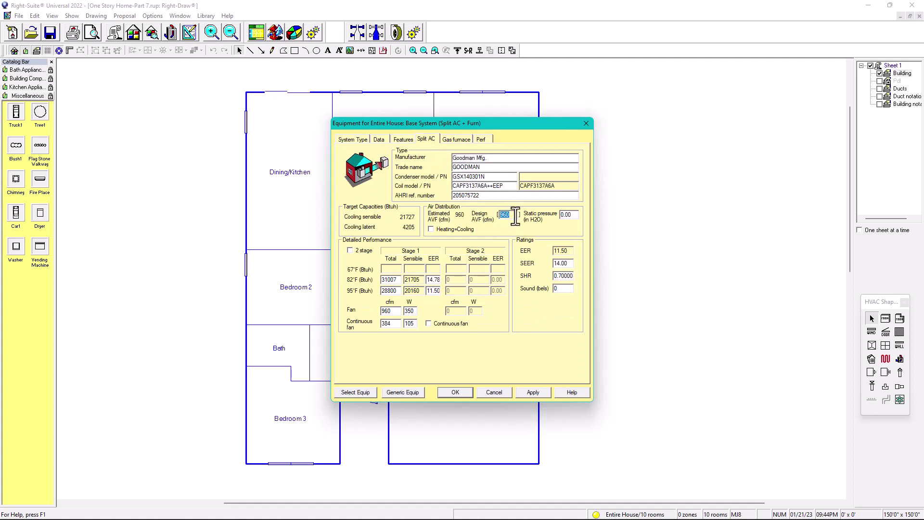
Step: Re-enable the Heating=Cooling airflow link, then select the split AC's AHRI number 205075722 and its model numbers
click(432, 229)
click(456, 139)
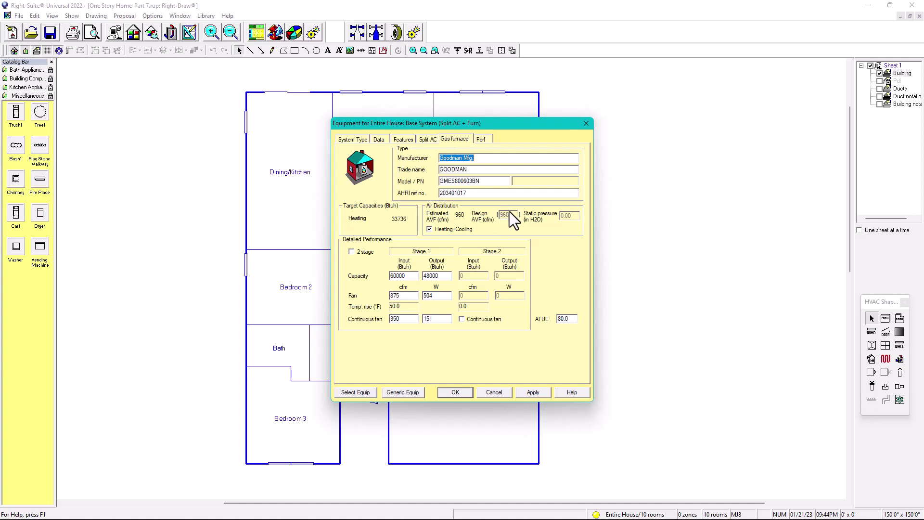
click(430, 138)
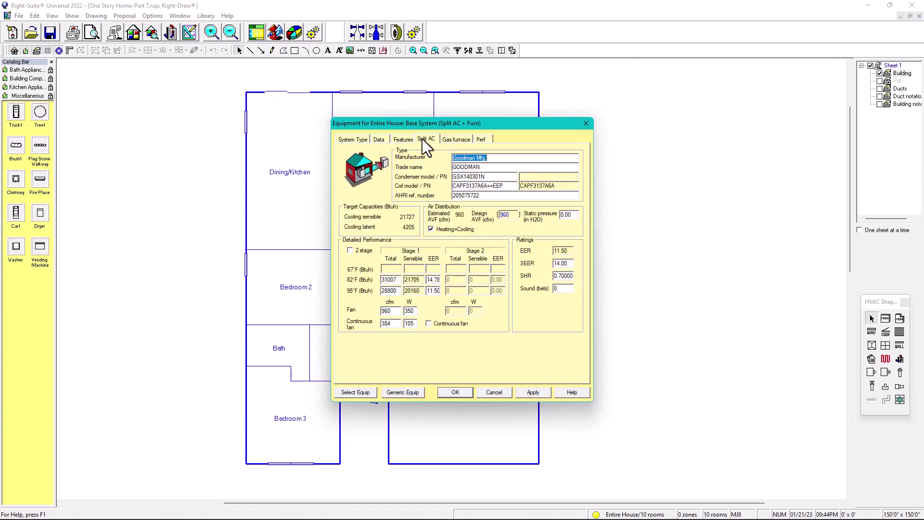
click(488, 196)
drag(487, 196, 446, 198)
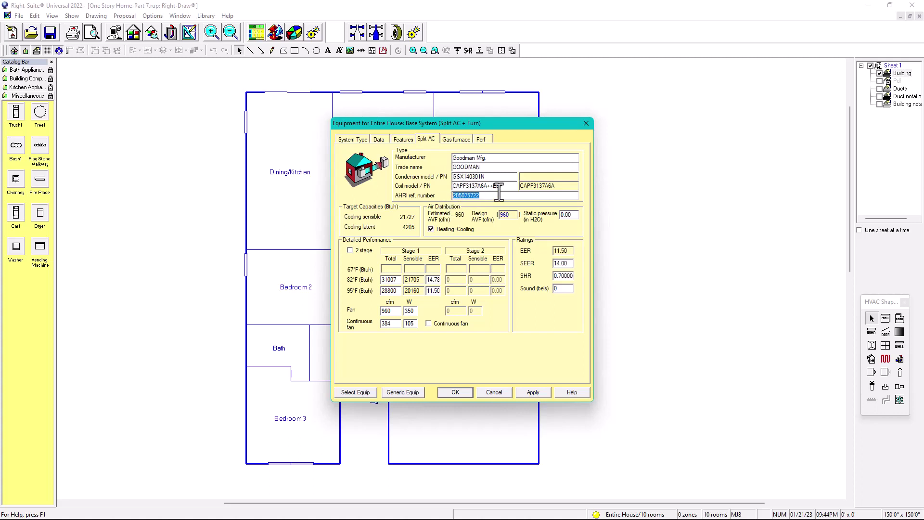
mouse_move(452, 177)
mouse_down()
mouse_move(501, 178)
mouse_move(453, 190)
mouse_up()
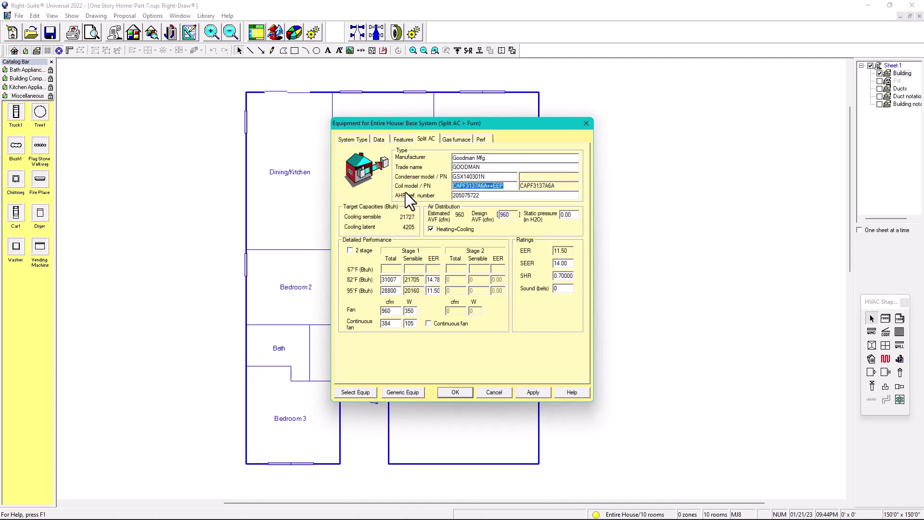
Step: On the gas furnace page, select model GMES800603BN and AHRI reference 203401017
click(449, 140)
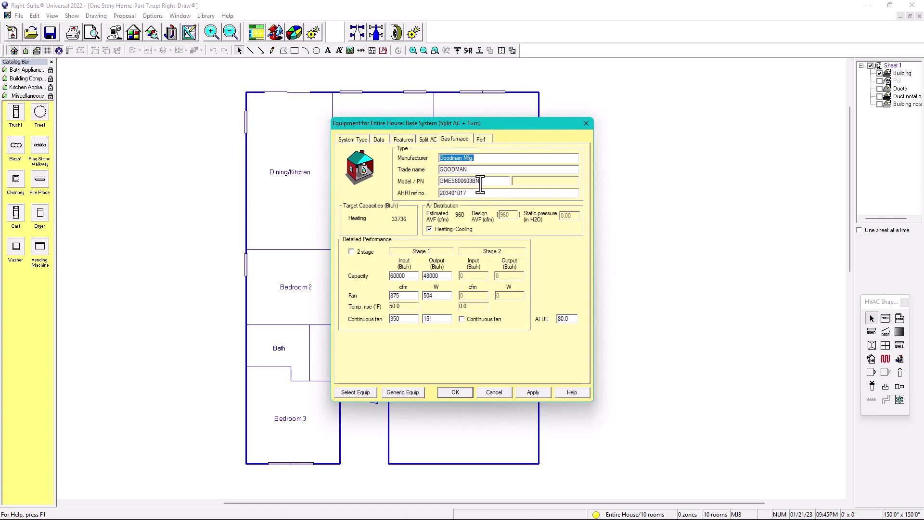
drag(487, 182, 407, 193)
drag(477, 193, 422, 192)
key(ctrl+c)
Step: Search Google in Chrome for 'ahri'
key(alt+Tab)
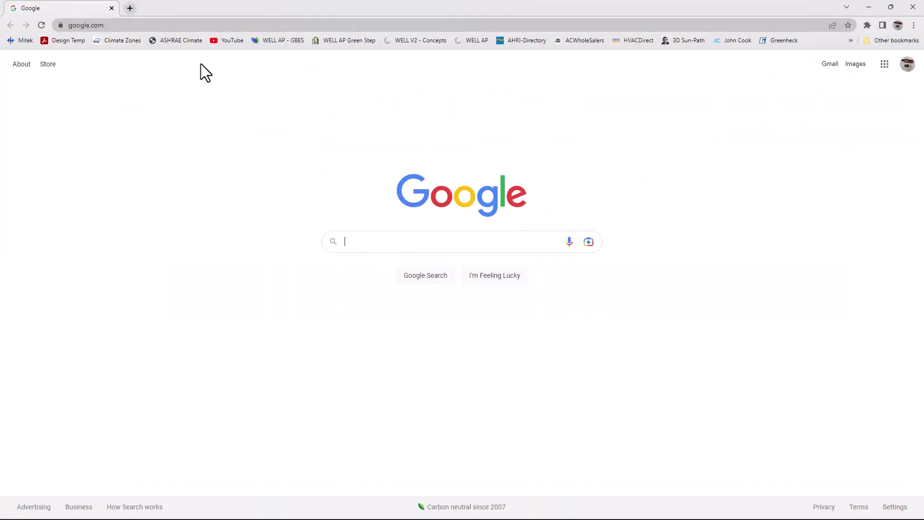
click(351, 245)
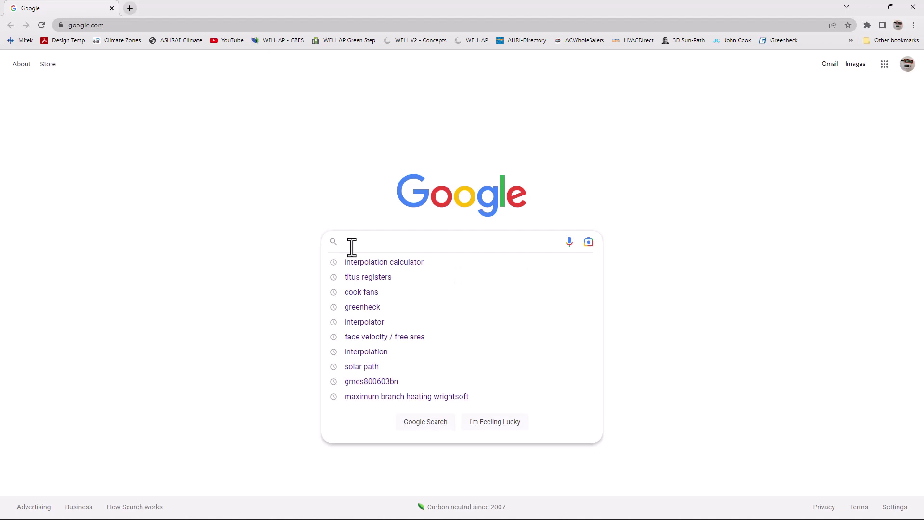
text(ahri)
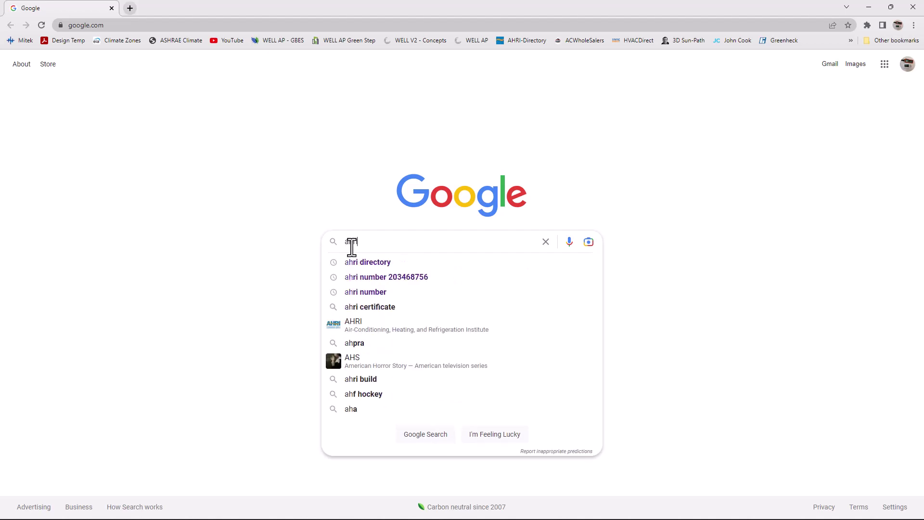
key(Return)
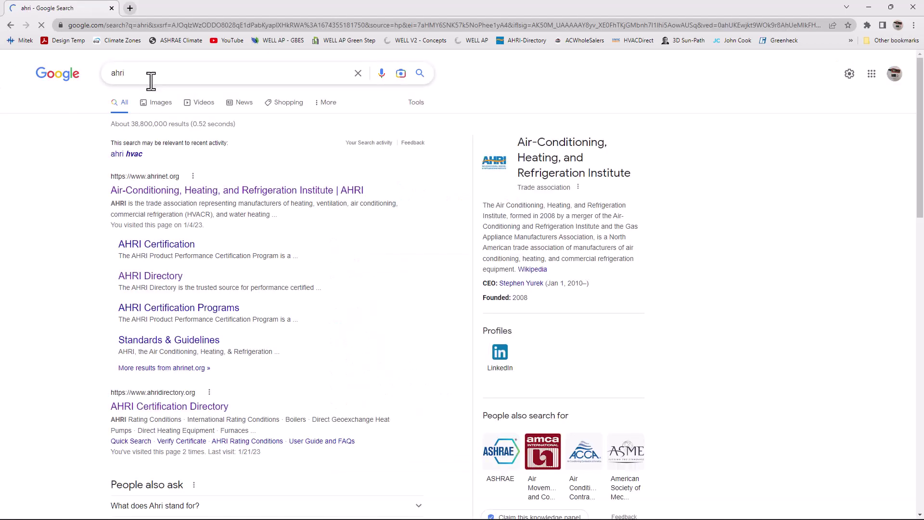
Step: Refine the search to 'ahri directory' and open the AHRI Certification Directory site
click(153, 79)
text(directory)
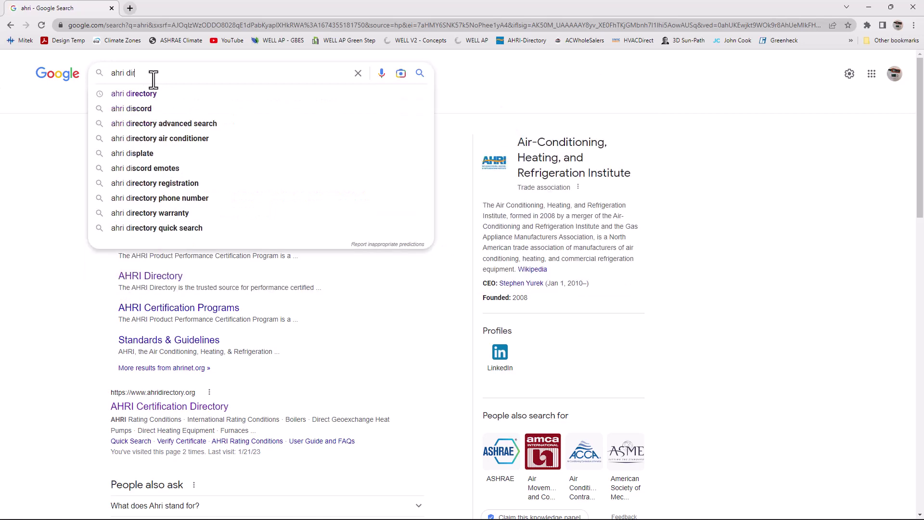
key(Return)
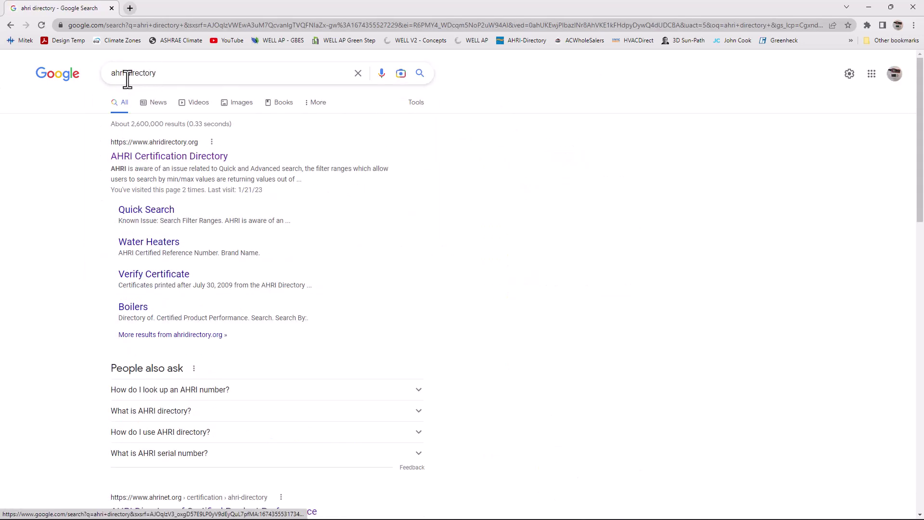
drag(172, 73, 109, 73)
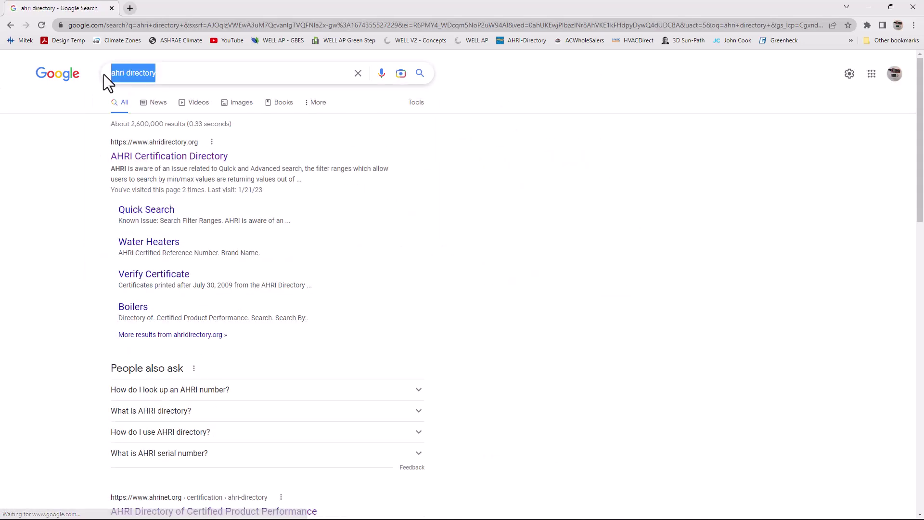
click(162, 156)
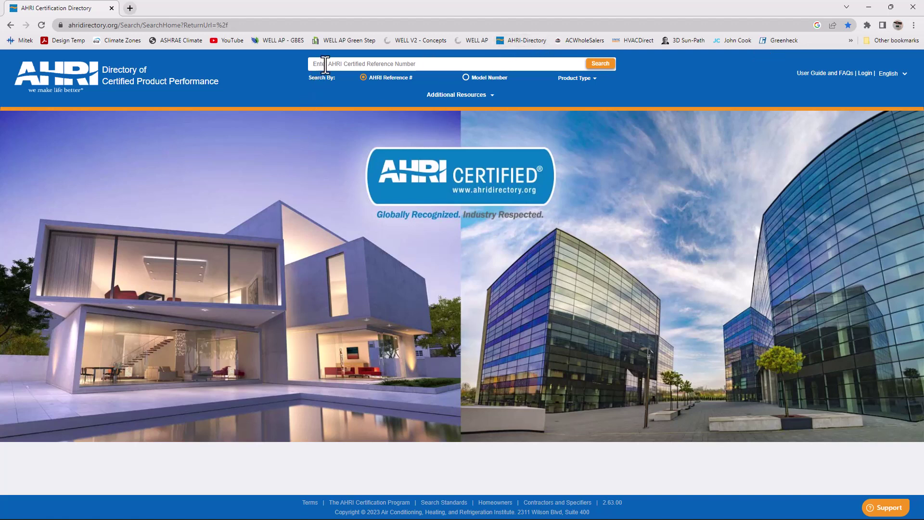
Step: Search the AHRI Directory for furnace reference number 203401017
click(387, 64)
key(alt+Tab)
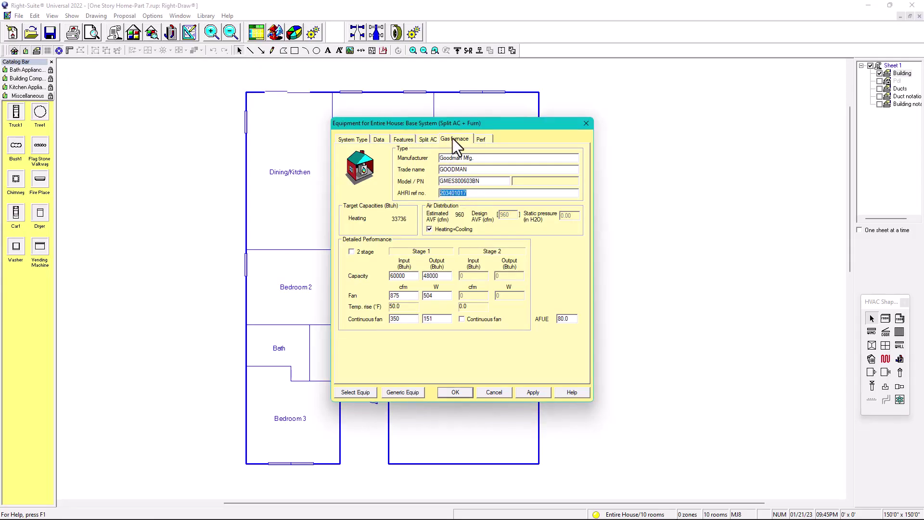
key(alt+Tab)
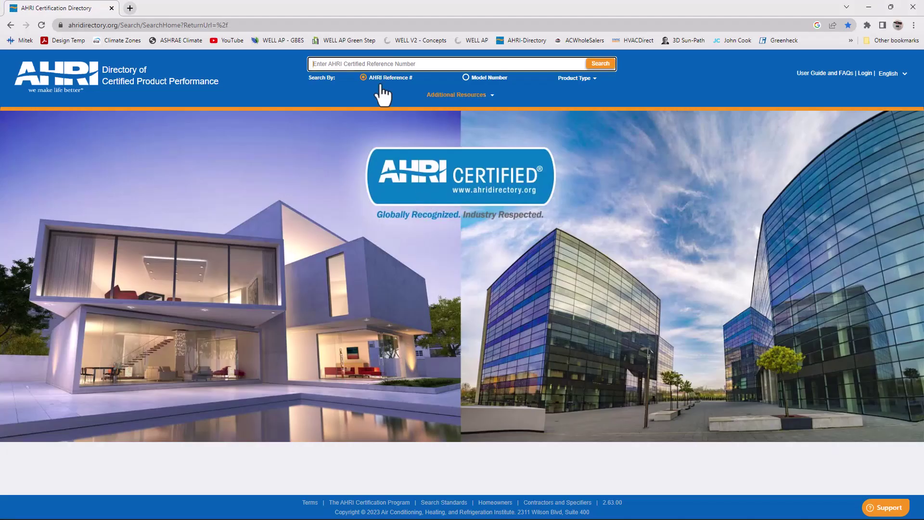
key(ctrl+v)
key(Return)
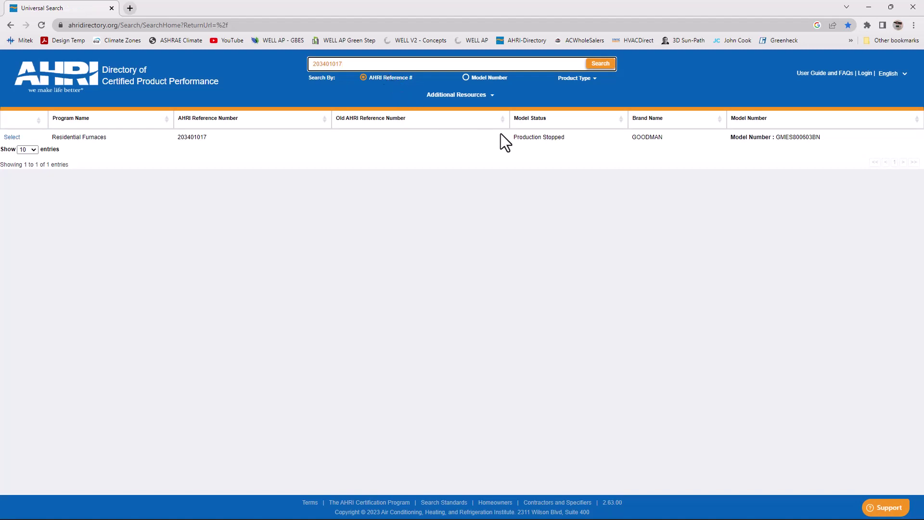
Step: Download and open the GMES800603BN furnace certificate PDF, checking its AFUE of 80.0
drag(514, 138, 570, 137)
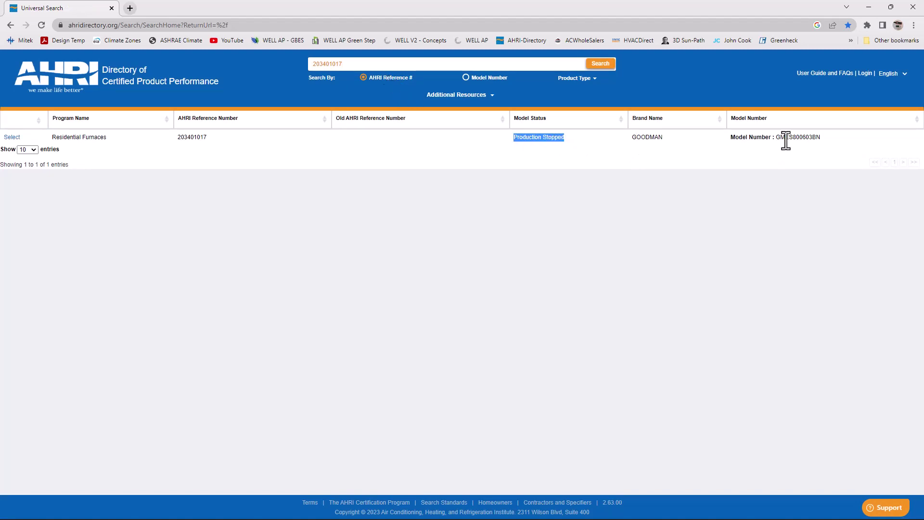
click(12, 138)
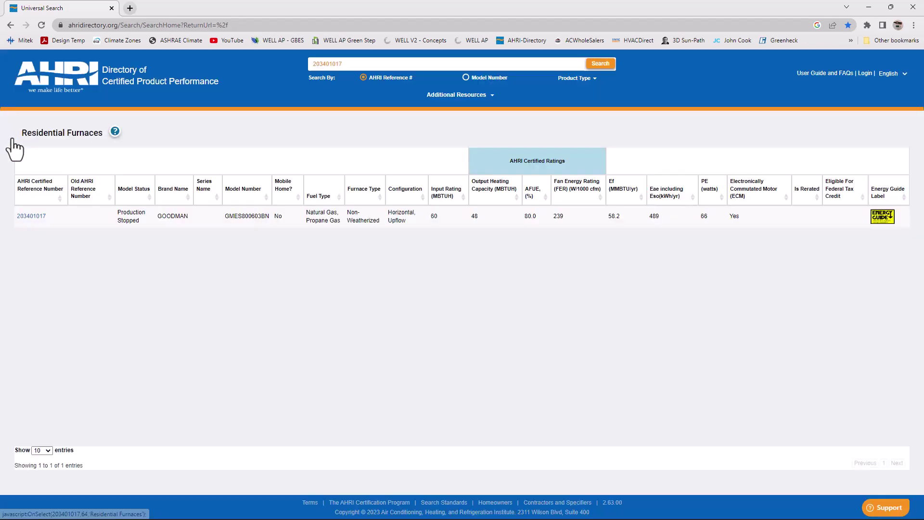
click(27, 217)
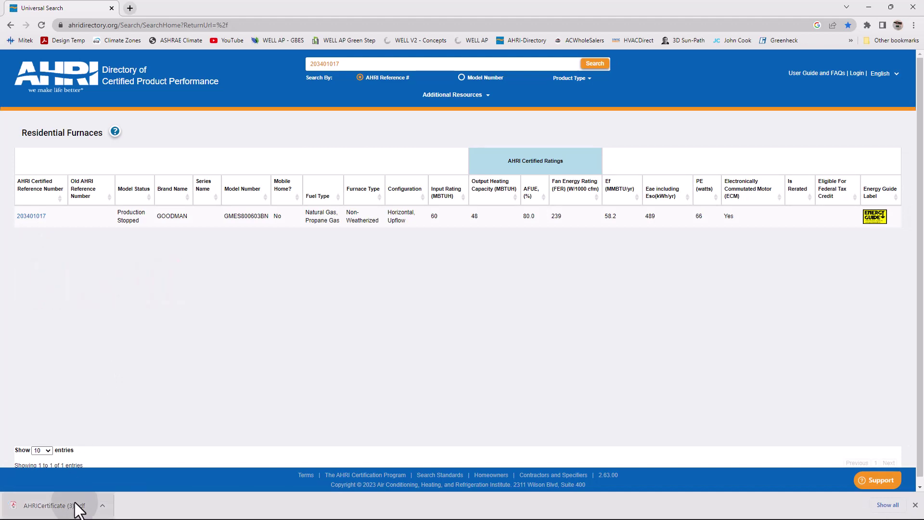
click(77, 506)
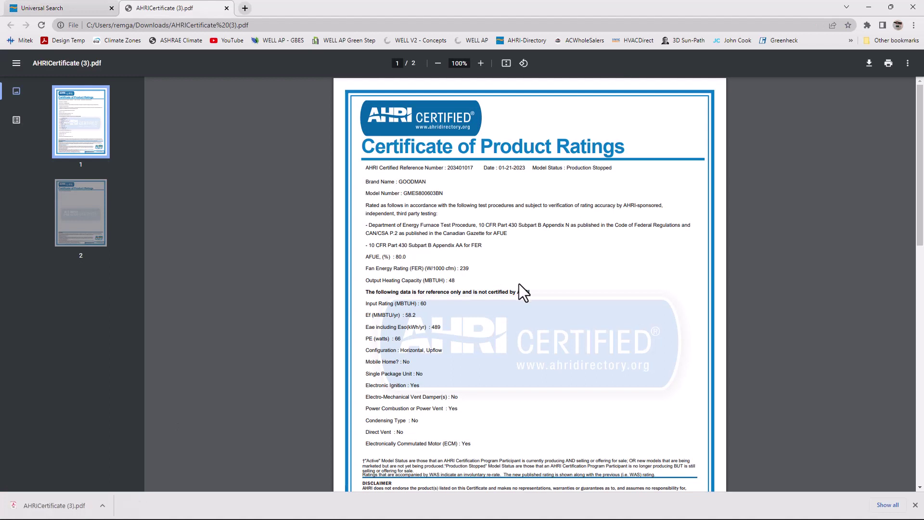
scroll(501, 295, down, 3)
scroll(501, 295, up, 3)
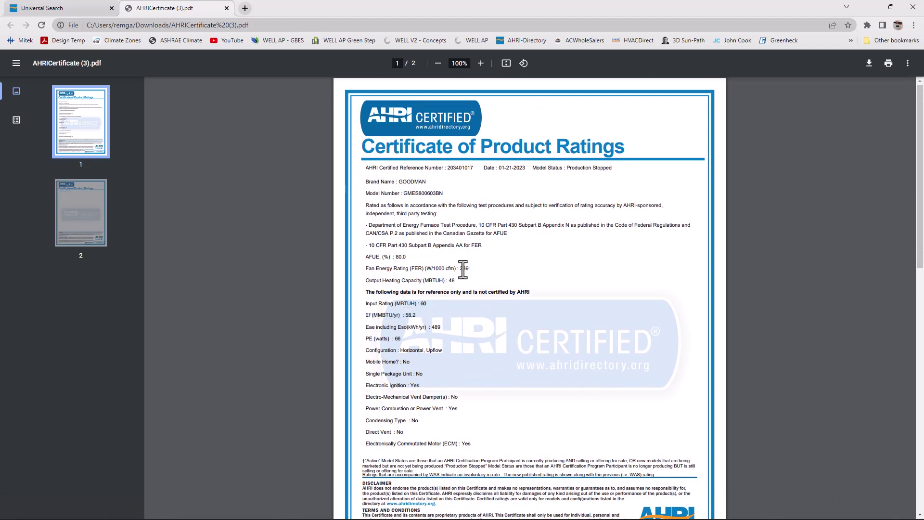
drag(407, 257, 394, 259)
Step: Close the furnace PDF, copy the split AC's AHRI reference 205075722, and paste it into the directory search
click(226, 9)
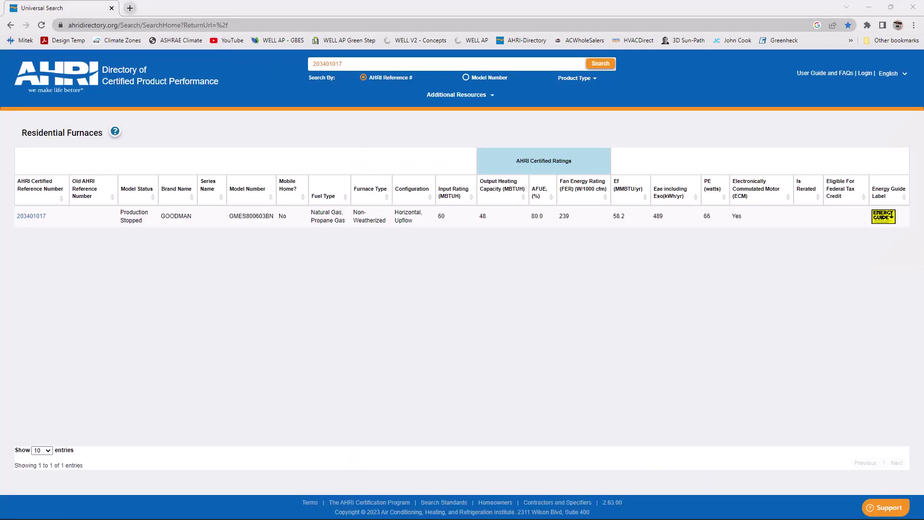
key(alt+Tab)
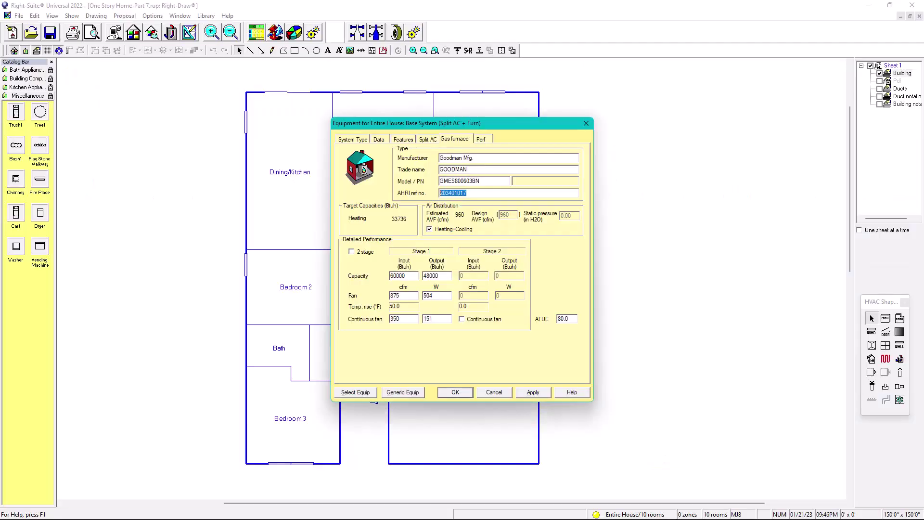
click(432, 139)
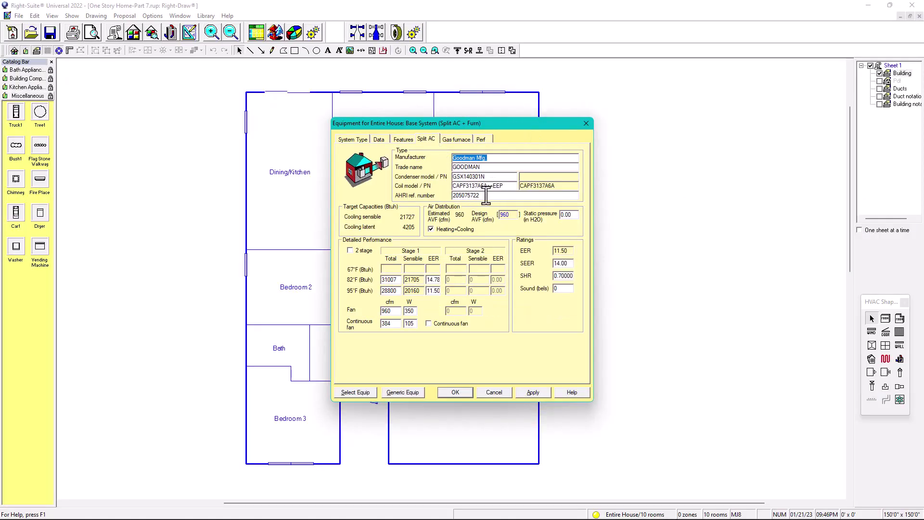
drag(486, 194, 448, 197)
key(ctrl+c)
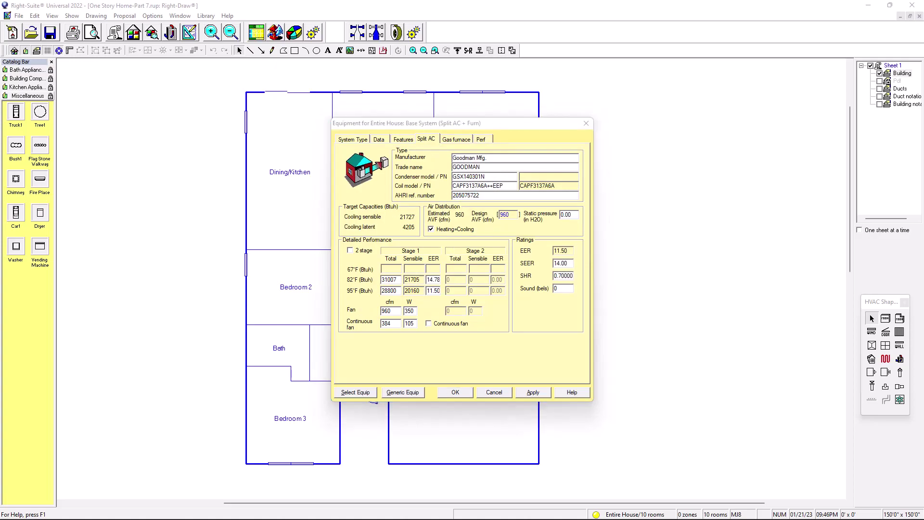
key(alt+Tab)
double_click(312, 64)
key(ctrl+v)
Step: Search reference 205075722 and review the GSX140301N outdoor and CA*F3137*6A*+EEP indoor model numbers
key(Return)
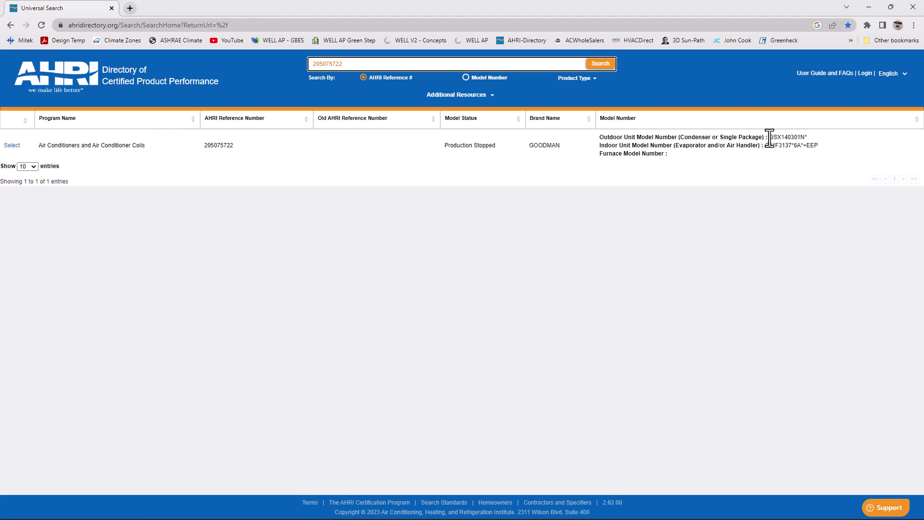
drag(769, 137, 819, 147)
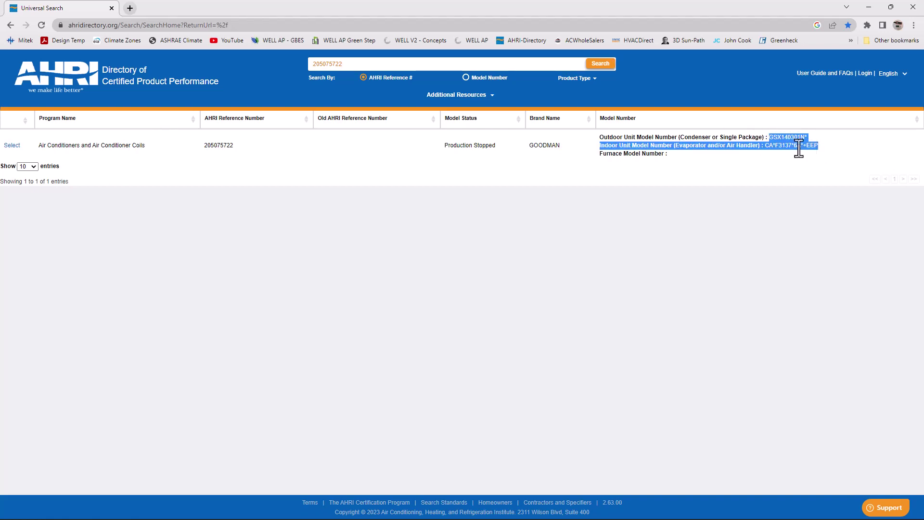
click(752, 140)
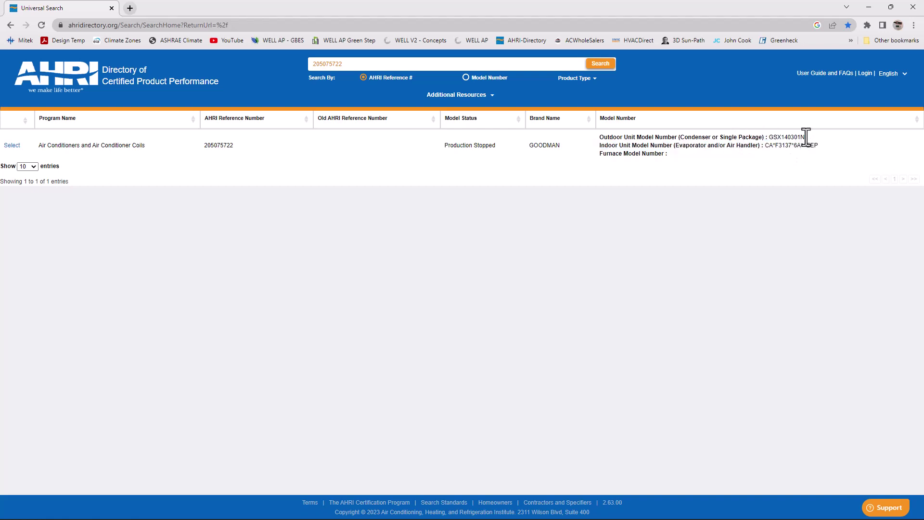
mouse_move(807, 137)
mouse_down()
mouse_move(767, 139)
mouse_move(798, 149)
mouse_move(783, 149)
mouse_move(766, 147)
mouse_move(800, 136)
mouse_move(768, 137)
mouse_move(777, 150)
mouse_move(763, 150)
mouse_move(810, 146)
mouse_move(809, 153)
mouse_up()
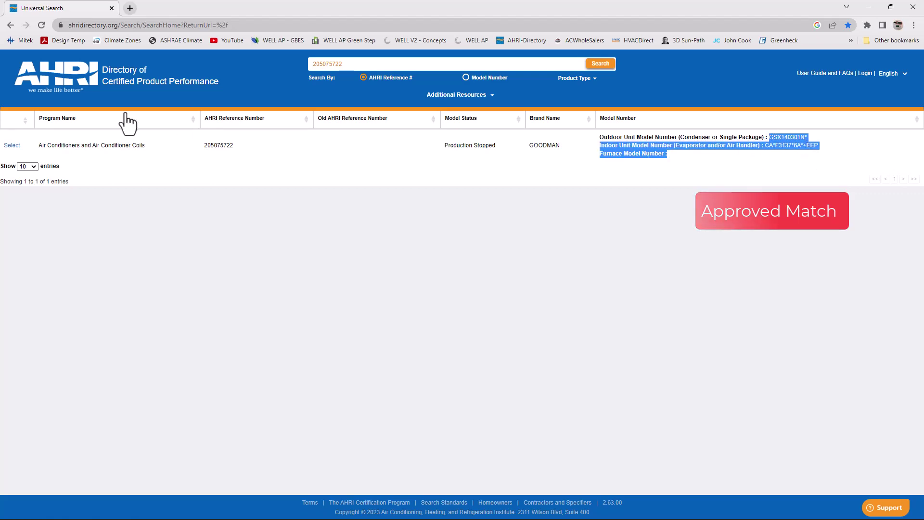
Step: Download and open the AHRI certificate PDF for the 205075722 AC system
click(10, 146)
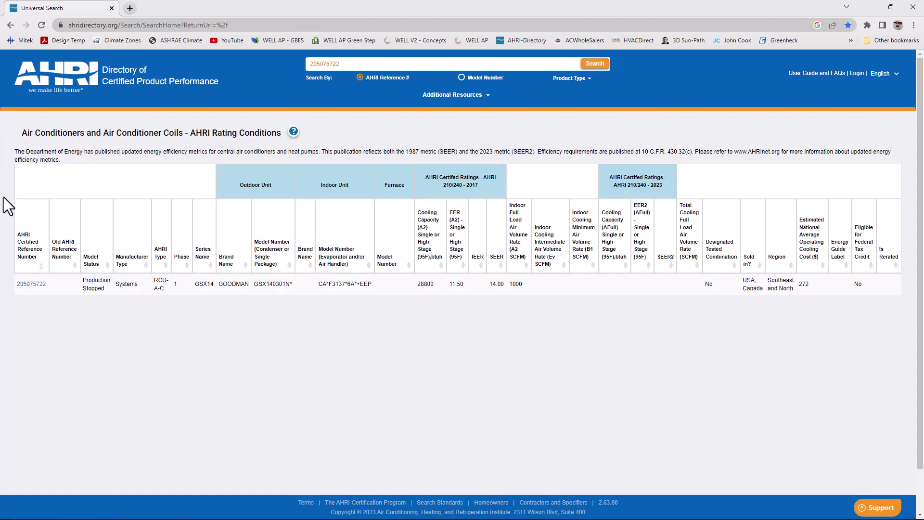
click(34, 284)
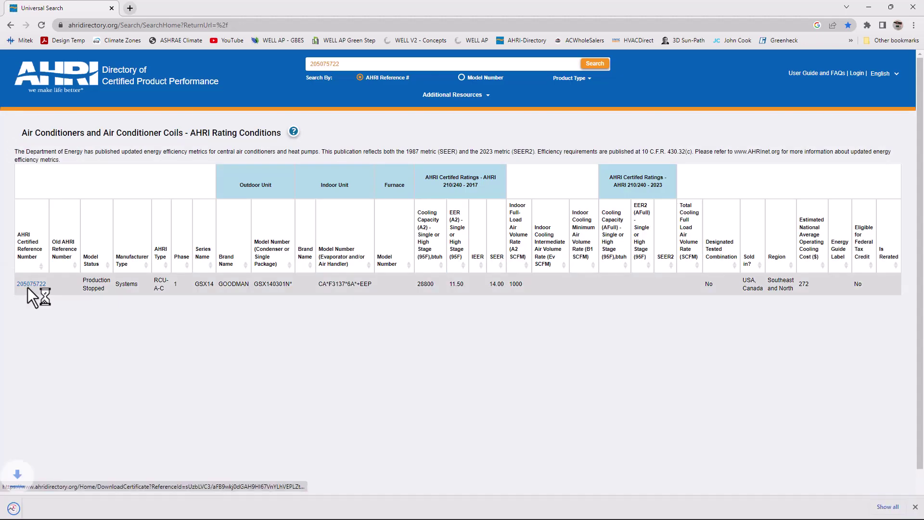
click(51, 505)
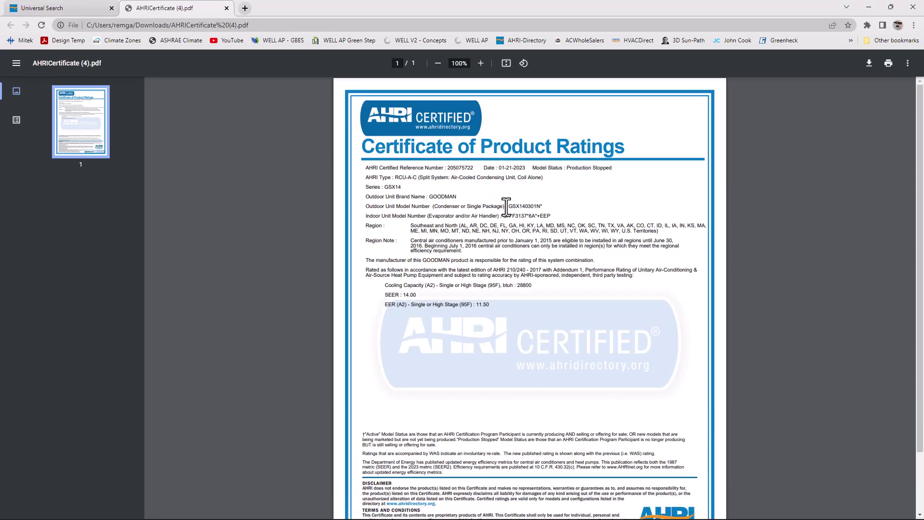
Step: Review the certificate's model numbers and its 28800 Btuh cooling capacity
drag(509, 206, 558, 219)
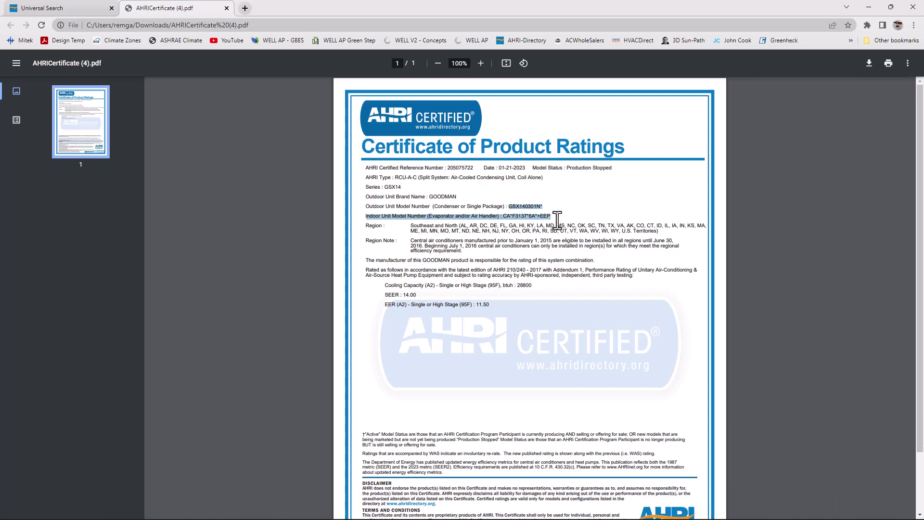
click(519, 288)
double_click(519, 287)
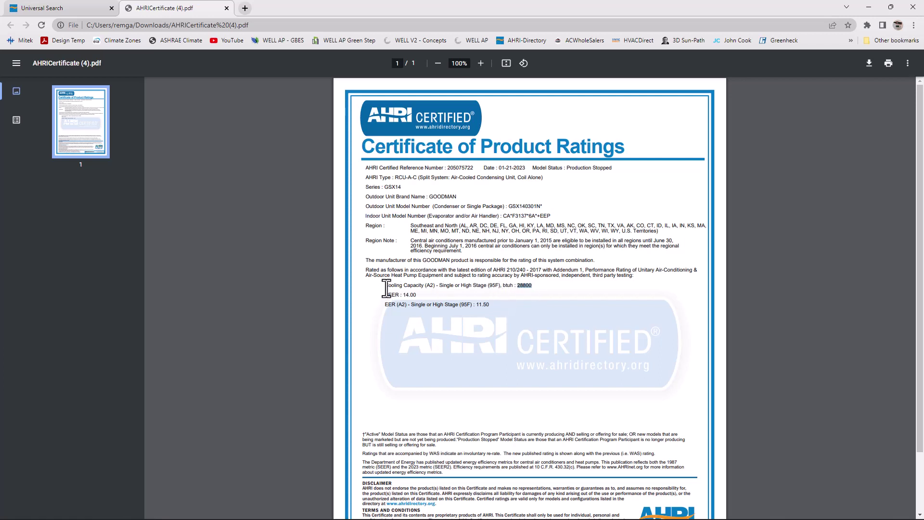
drag(383, 286, 488, 288)
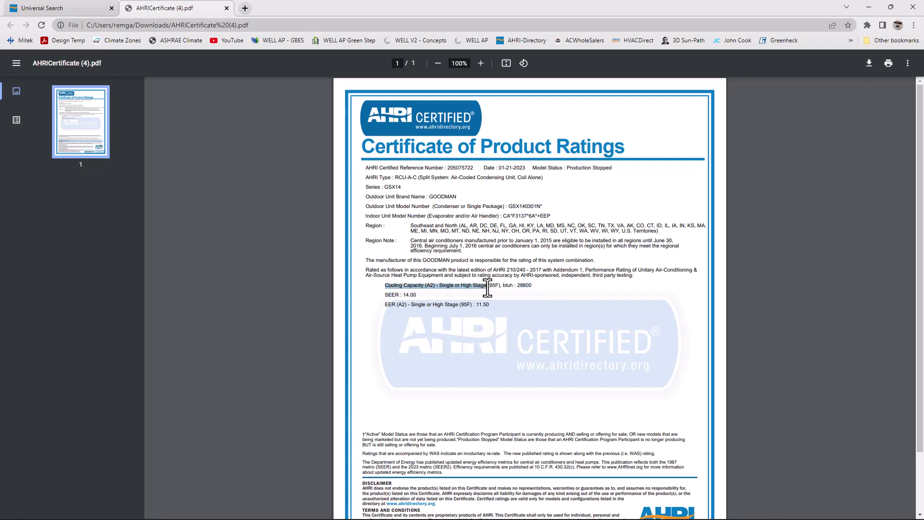
click(430, 297)
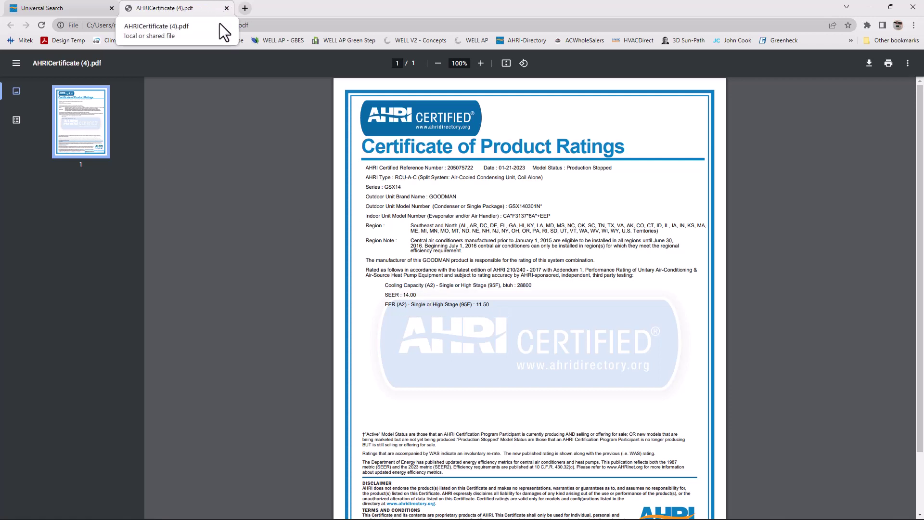
Step: Back in Right-Suite, check the gas furnace data and the split AC's 960 cfm design airflow
key(alt+Tab)
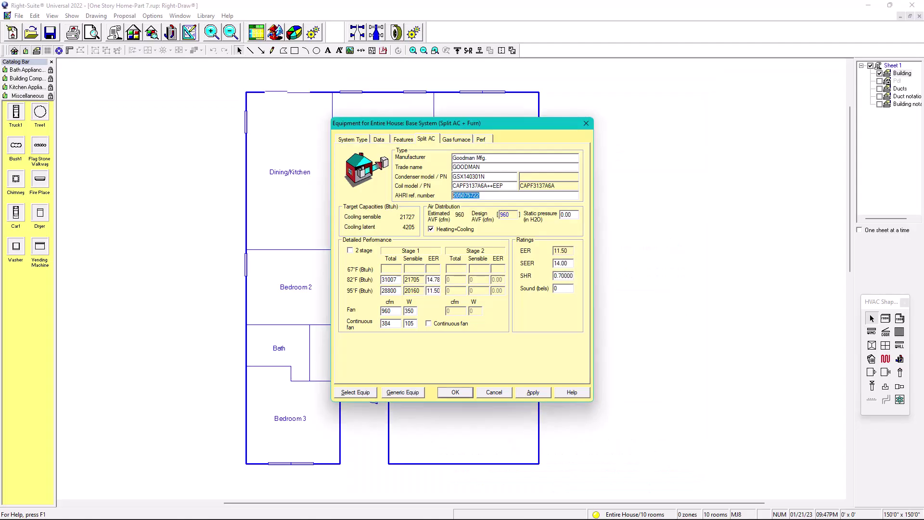
click(449, 139)
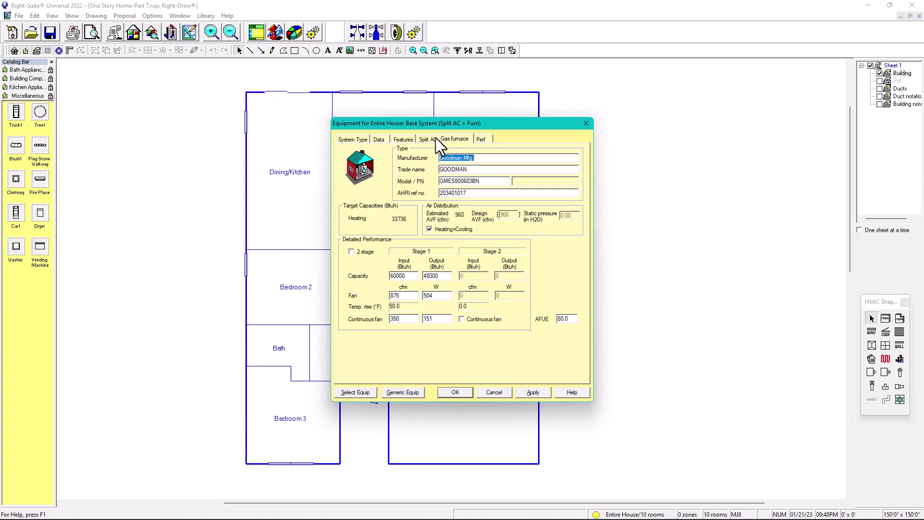
click(429, 138)
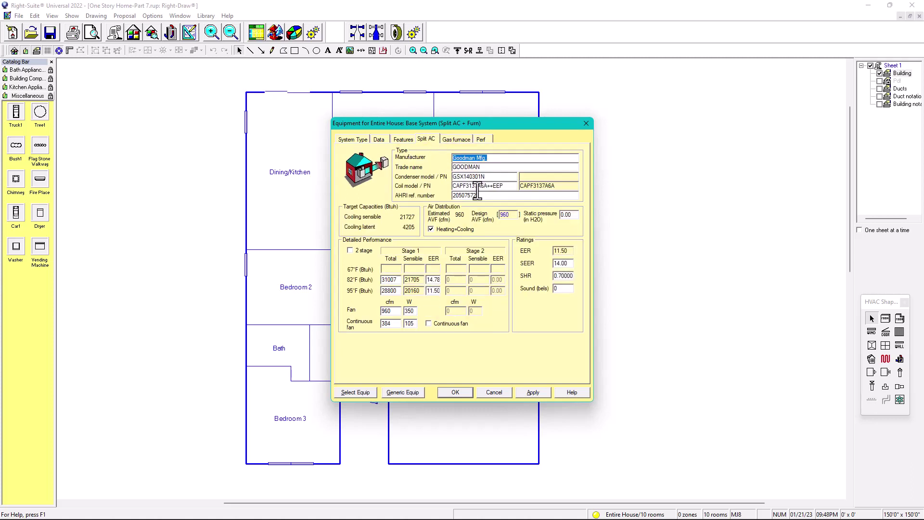
click(507, 216)
click(460, 140)
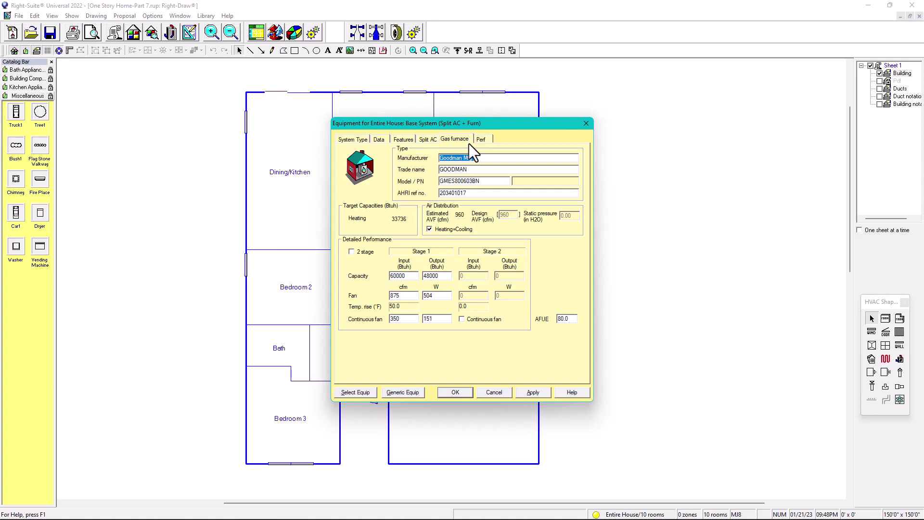
Step: Copy furnace model GMES800603BN and search for it in a new Chrome tab
click(483, 182)
drag(484, 182, 433, 178)
key(ctrl+c)
key(alt+Tab)
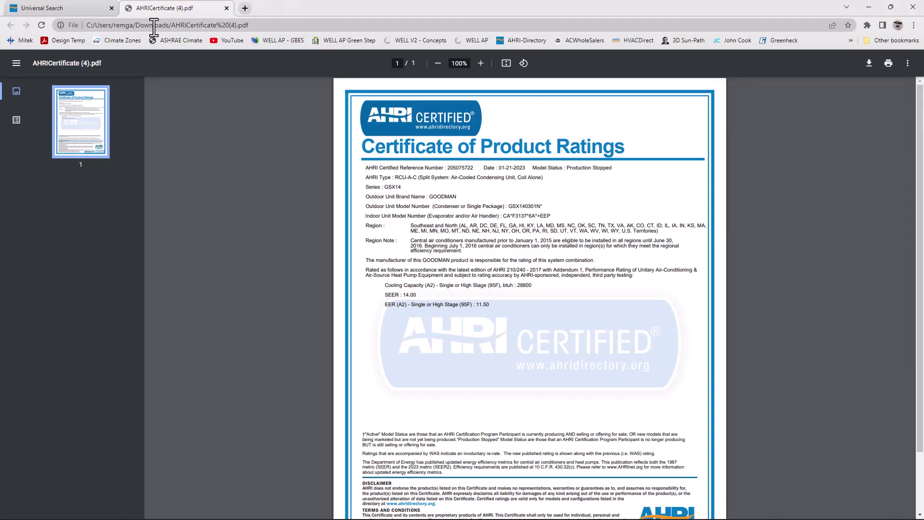
click(244, 8)
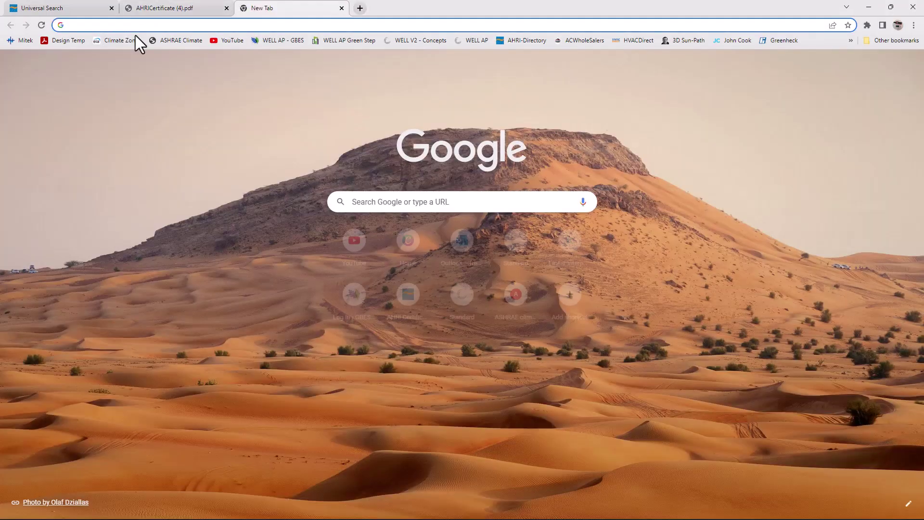
key(ctrl+v)
key(Return)
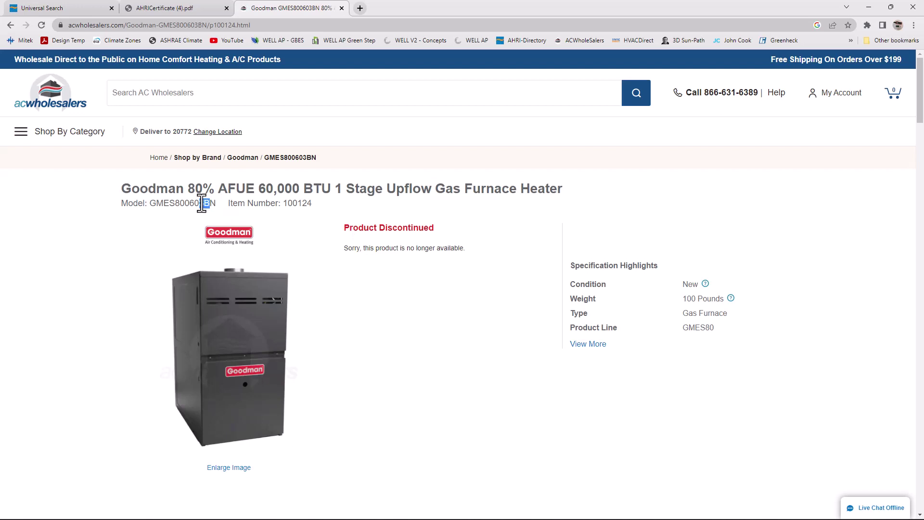
drag(150, 203, 156, 202)
scroll(527, 359, down, 20)
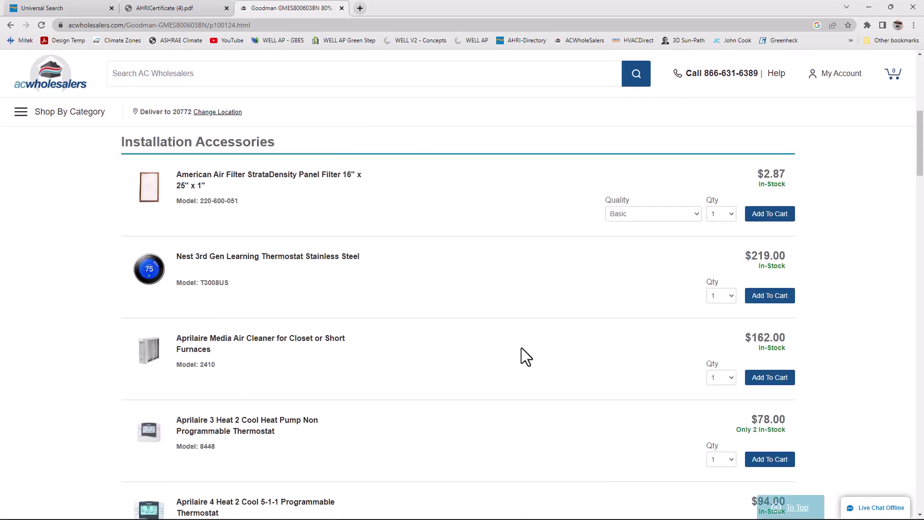
scroll(573, 308, down, 5)
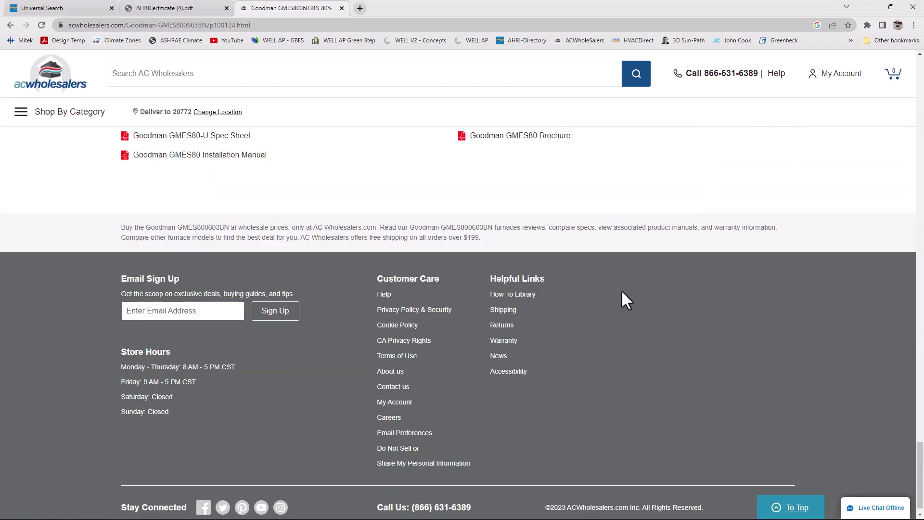
scroll(553, 289, up, 3)
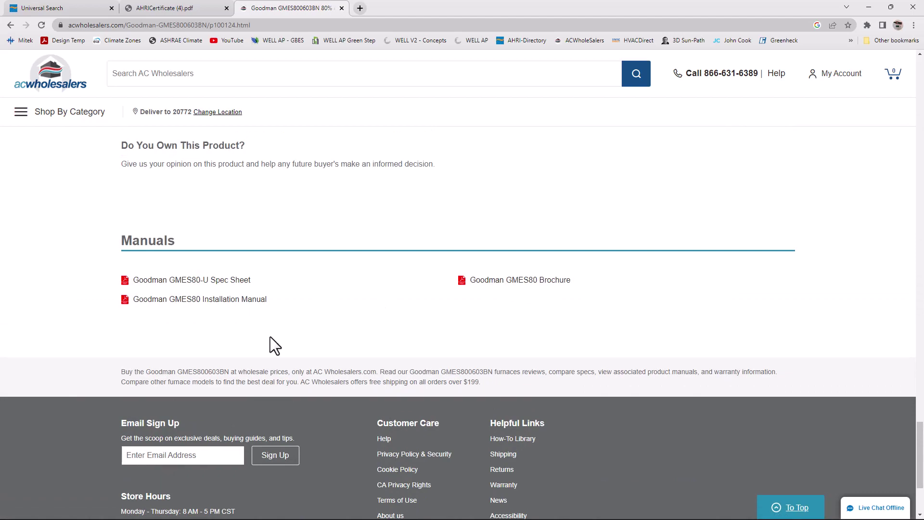
scroll(270, 327, up, 15)
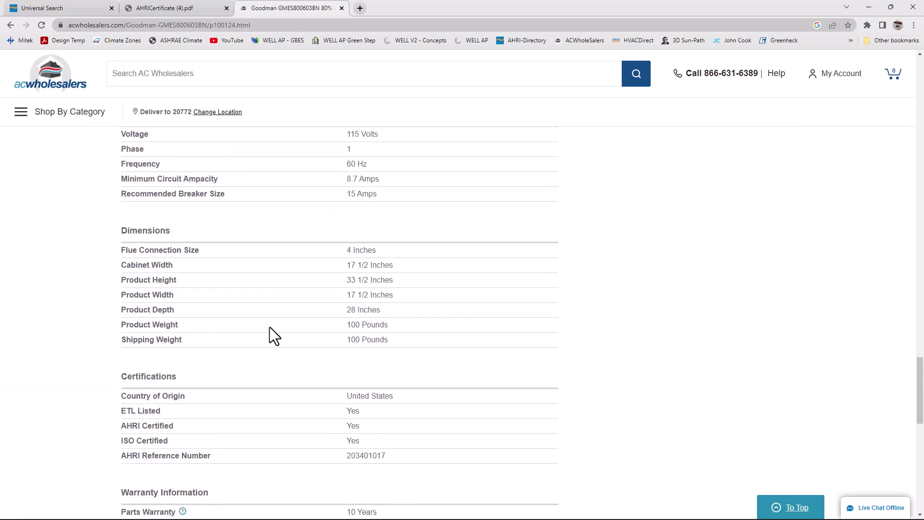
scroll(270, 326, up, 10)
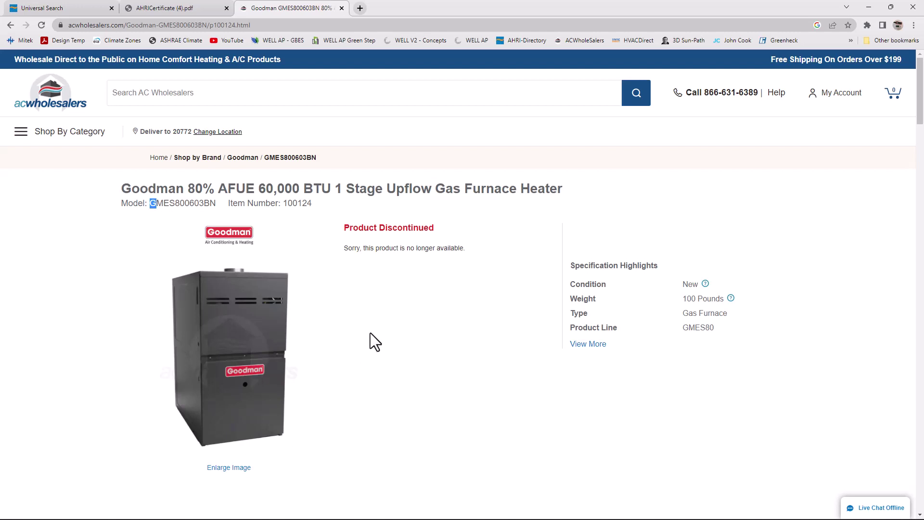
Step: Cross-check the furnace model number entered in Right-Suite's equipment data
click(218, 200)
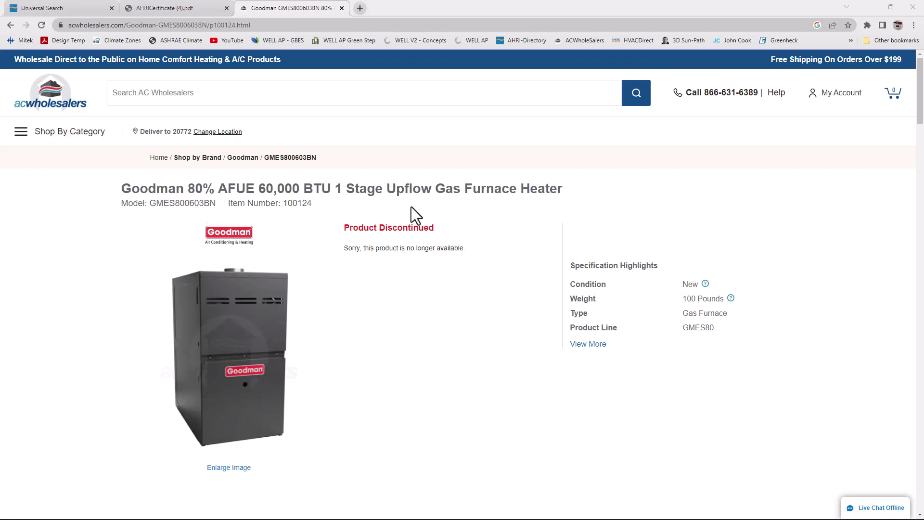
key(alt+Tab)
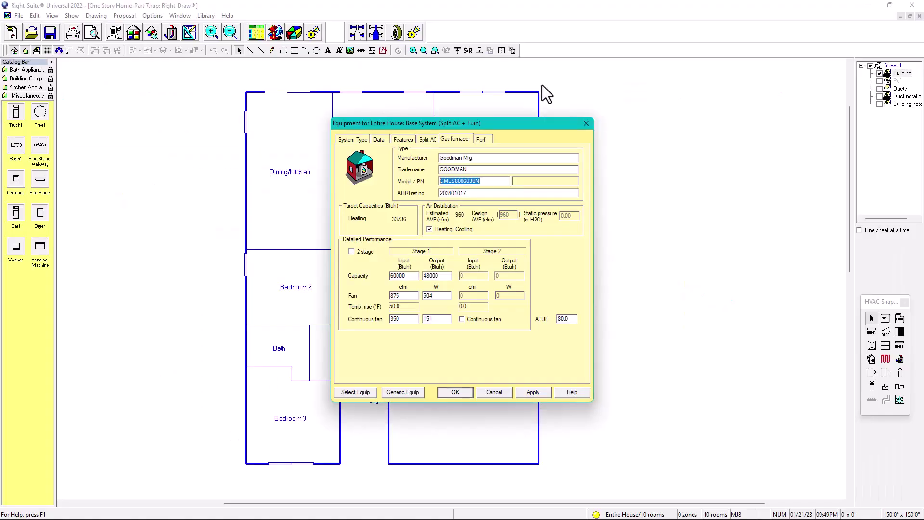
click(473, 181)
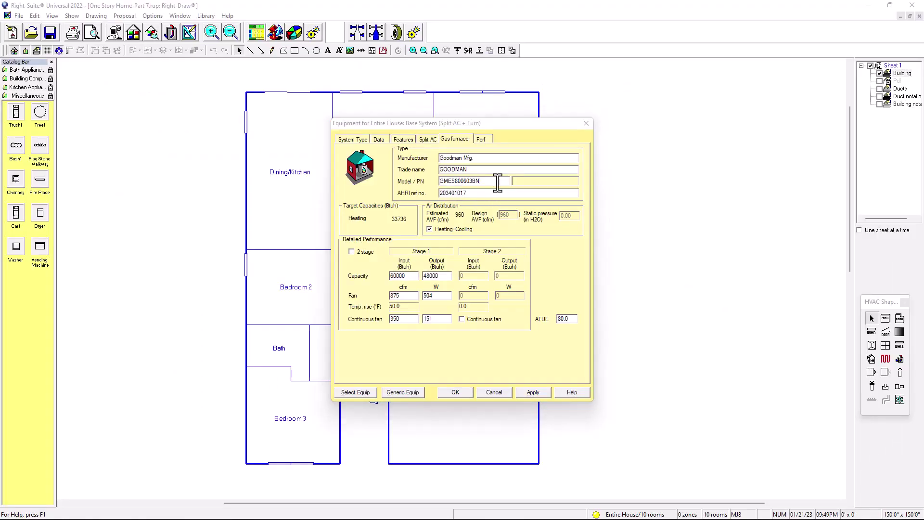
key(alt+Tab)
Step: Open the Goodman GMES80-U Spec Sheet from the product page's Manuals section
scroll(508, 300, down, 20)
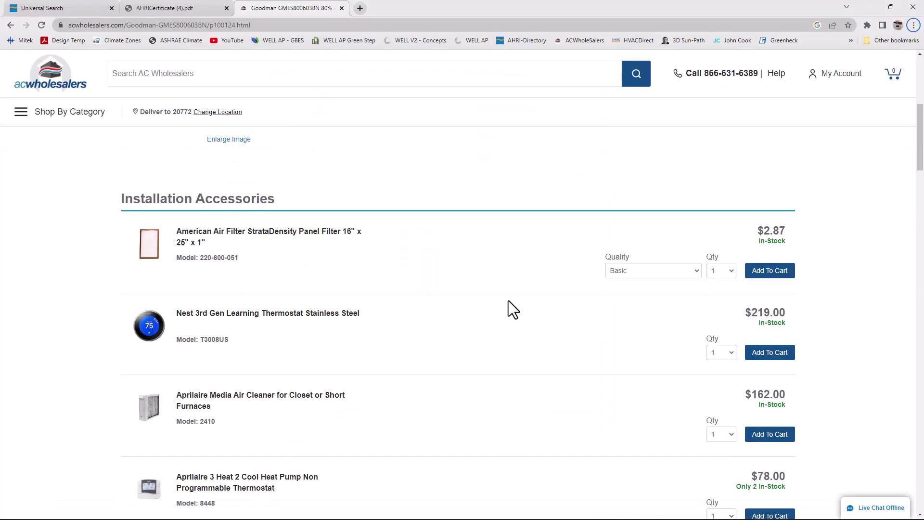
middle_click(509, 305)
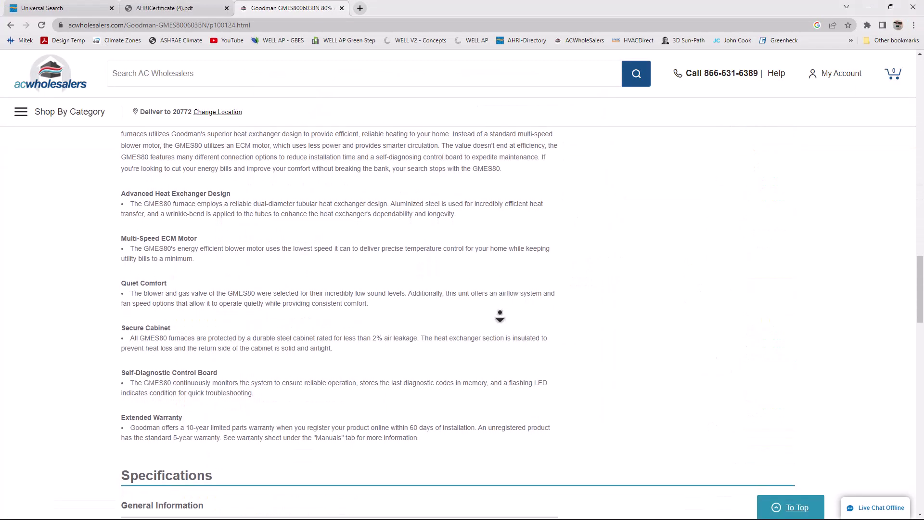
click(616, 268)
scroll(617, 265, down, 6)
scroll(617, 265, down, 15)
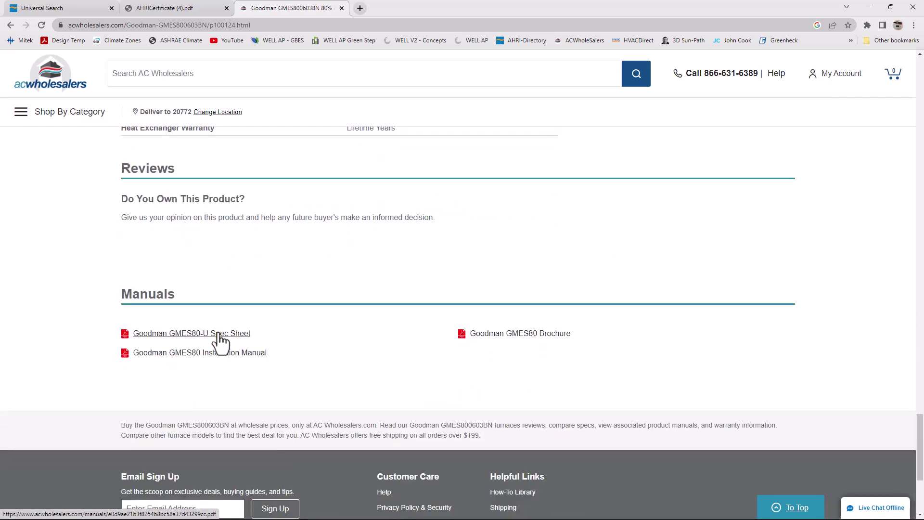
click(220, 341)
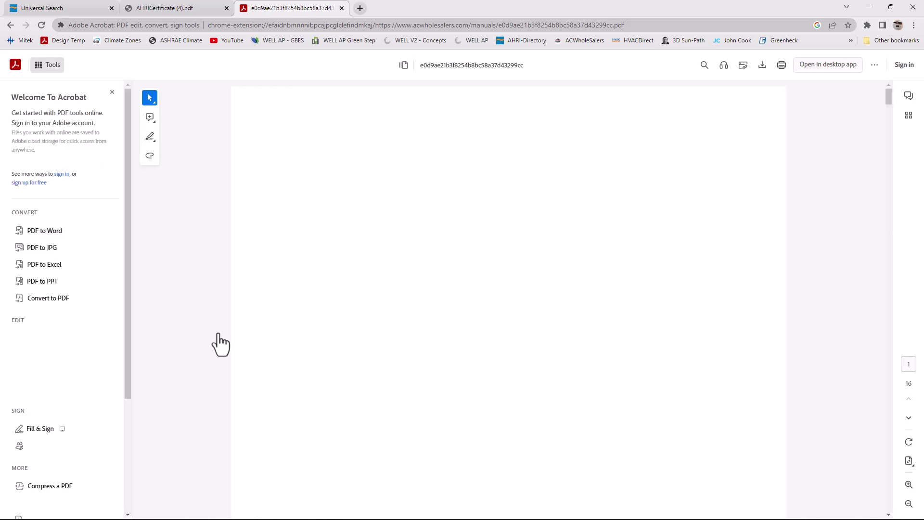
Step: Close the Welcome To Acrobat panel and glance at Right-Suite's equipment data
click(112, 92)
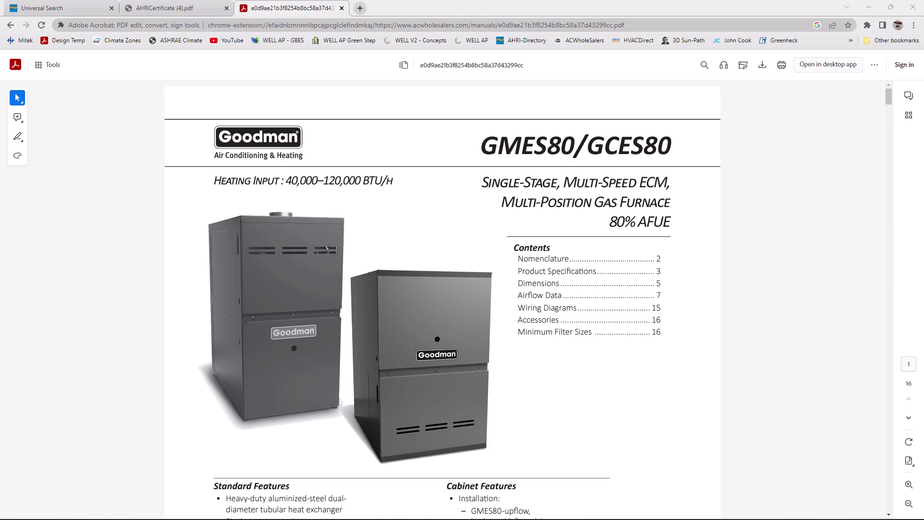
key(alt+Tab)
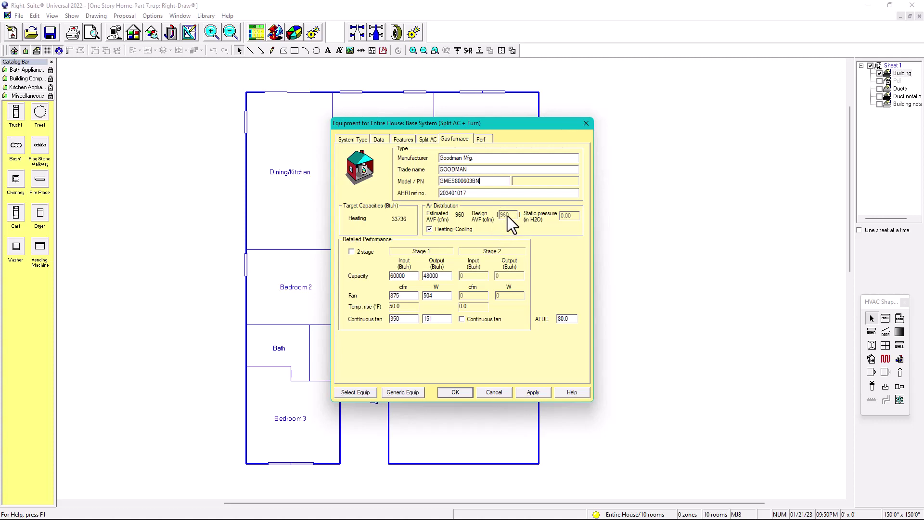
key(alt+Tab)
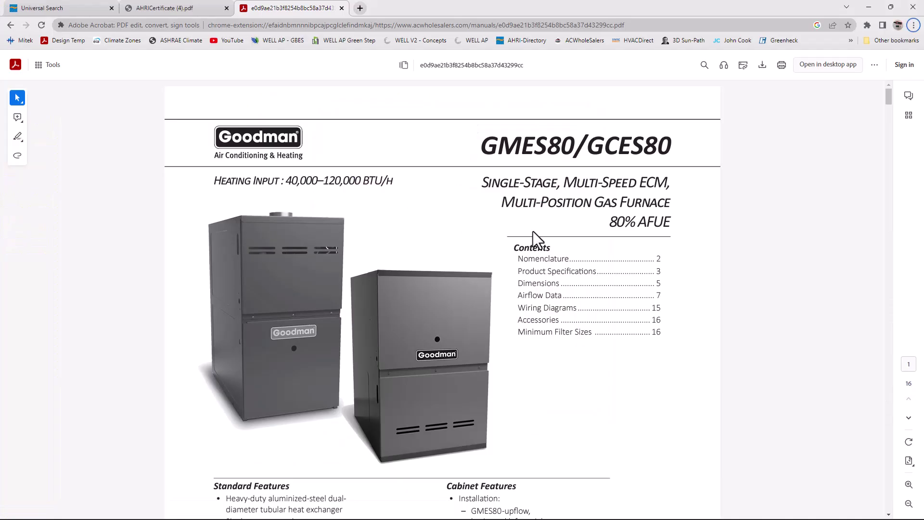
Step: Scroll the spec sheet to the page 9 GMES80 Cooling Airflow Data table
scroll(545, 255, down, 9)
scroll(546, 254, down, 15)
scroll(547, 255, down, 12)
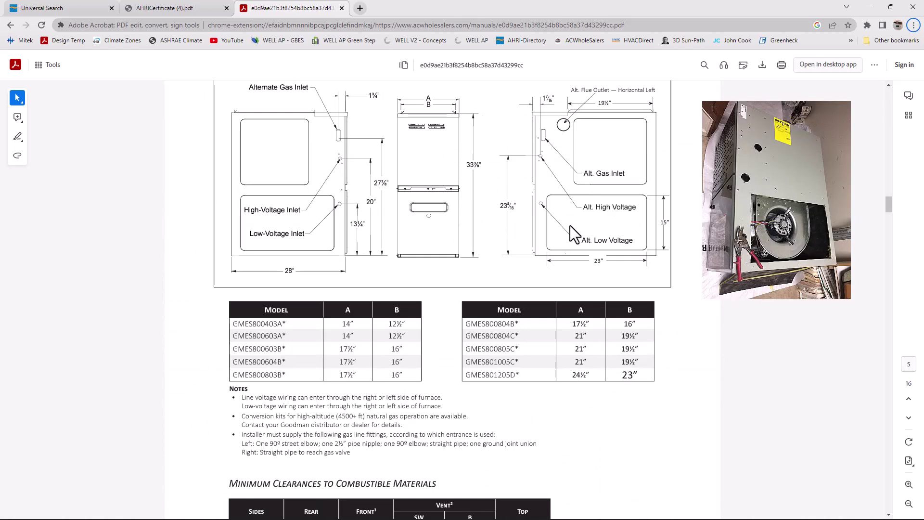
scroll(543, 258, down, 14)
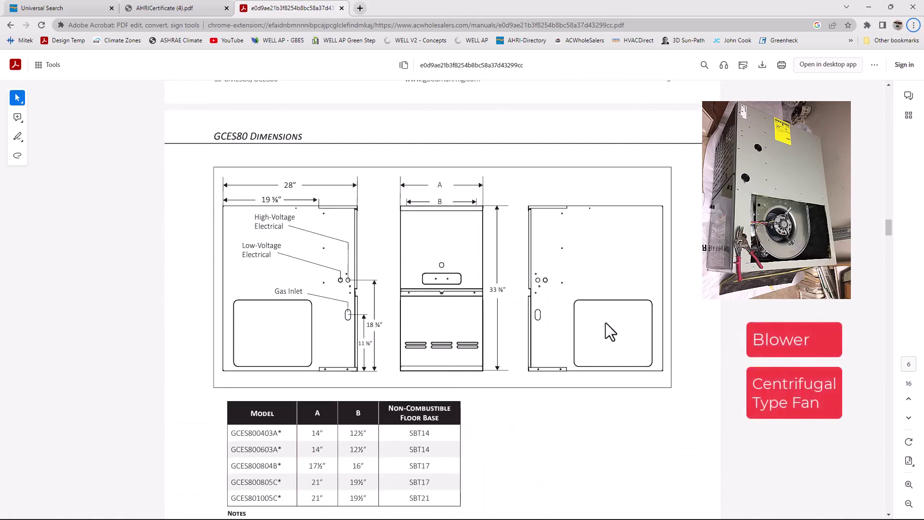
scroll(480, 353, down, 15)
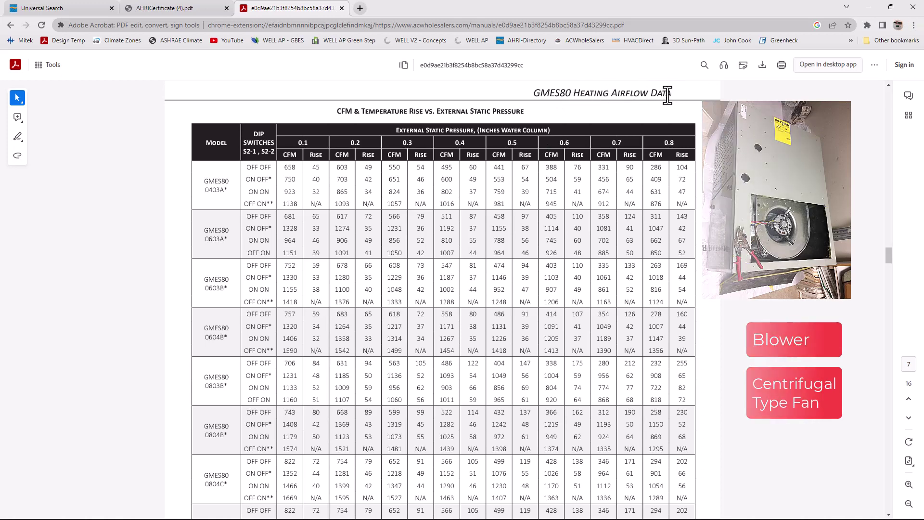
scroll(639, 158, down, 10)
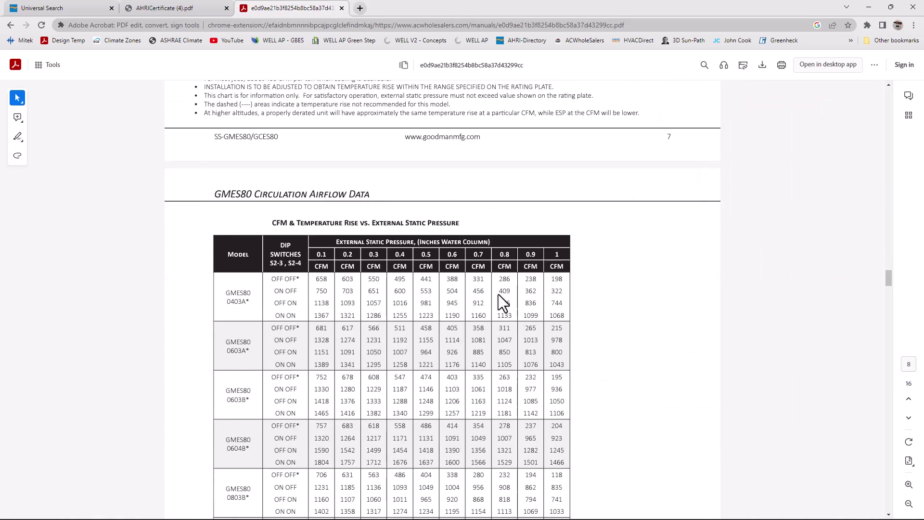
scroll(497, 292, down, 1)
scroll(496, 293, down, 10)
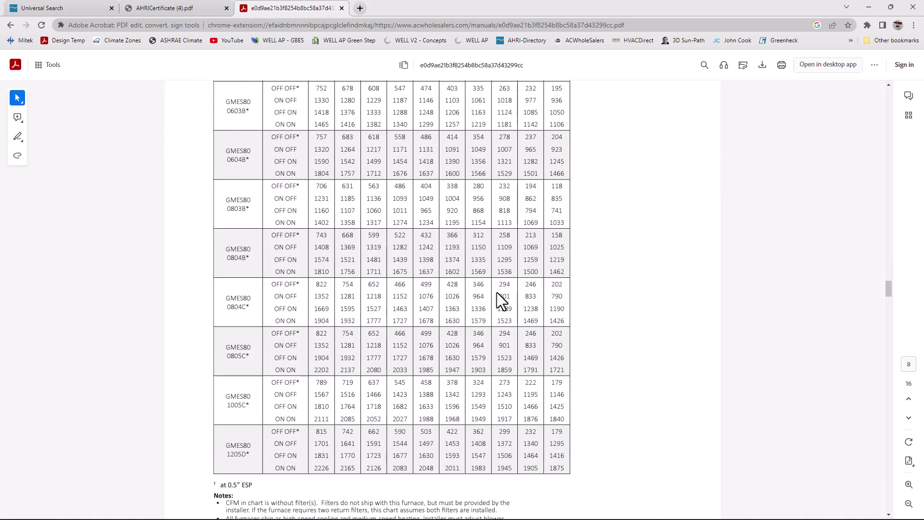
scroll(496, 292, down, 1)
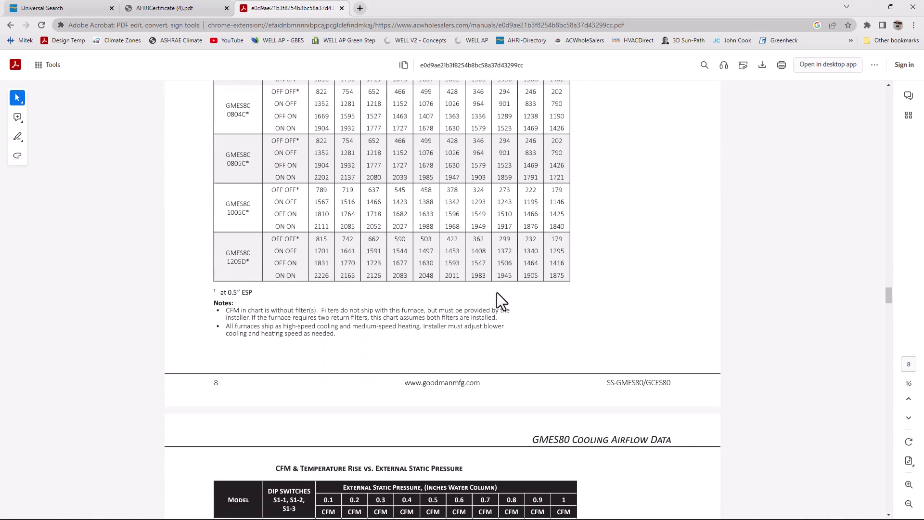
scroll(497, 292, down, 5)
scroll(495, 293, down, 3)
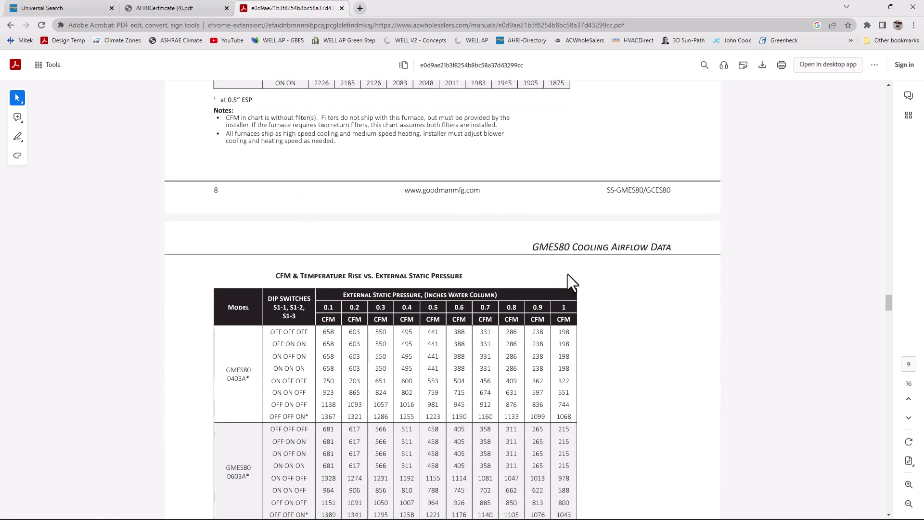
drag(602, 247, 577, 248)
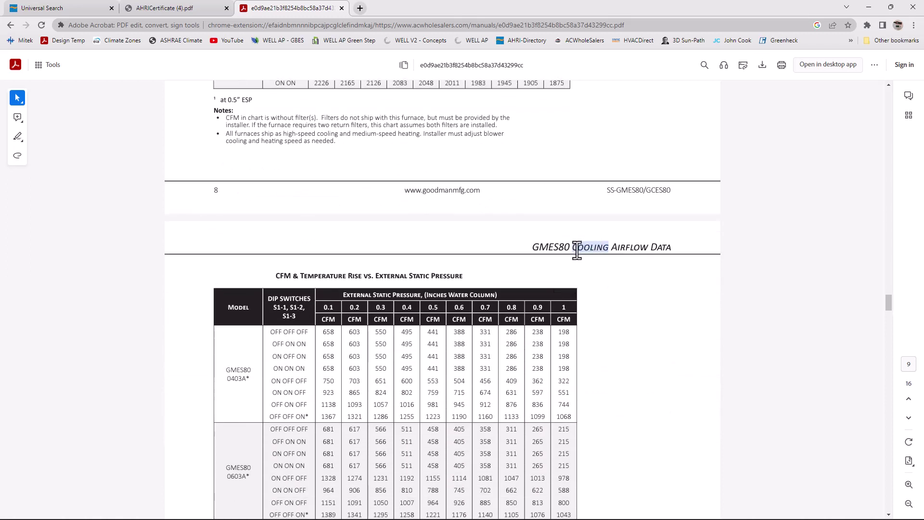
click(650, 286)
scroll(640, 287, down, 4)
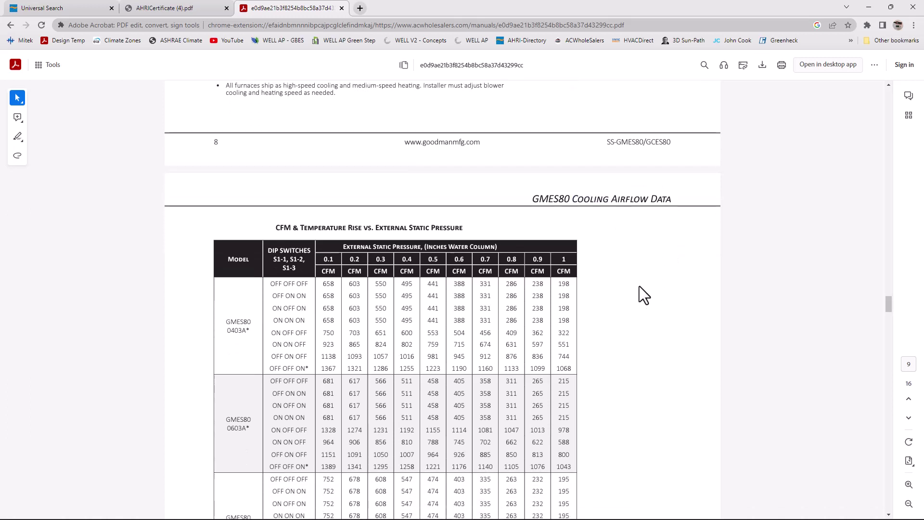
scroll(639, 286, down, 2)
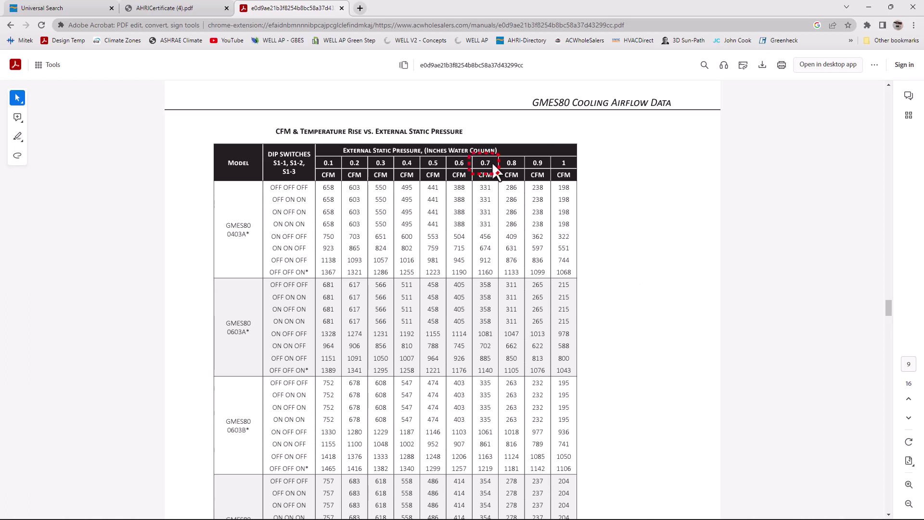
drag(489, 162, 480, 172)
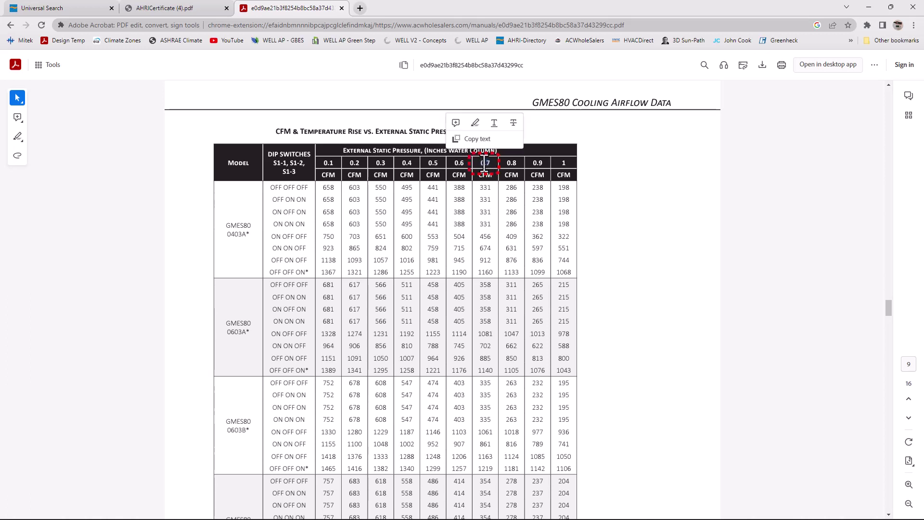
click(428, 161)
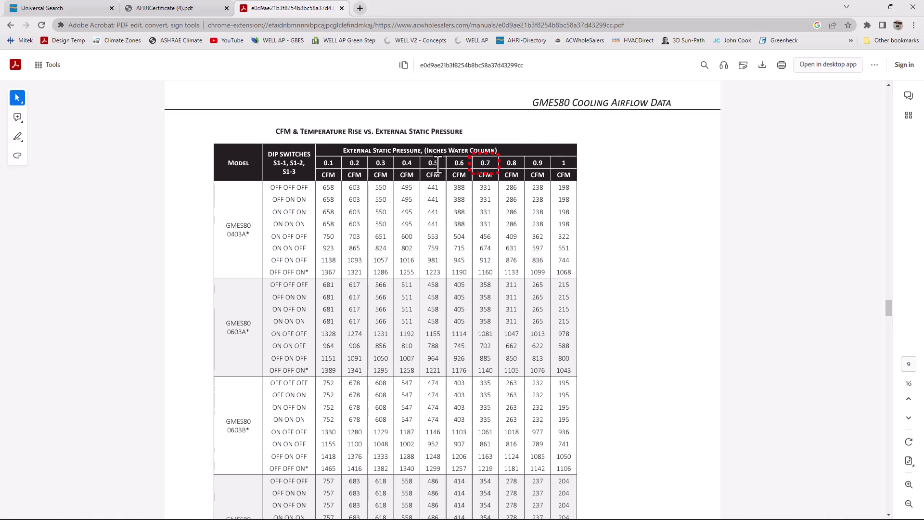
double_click(432, 163)
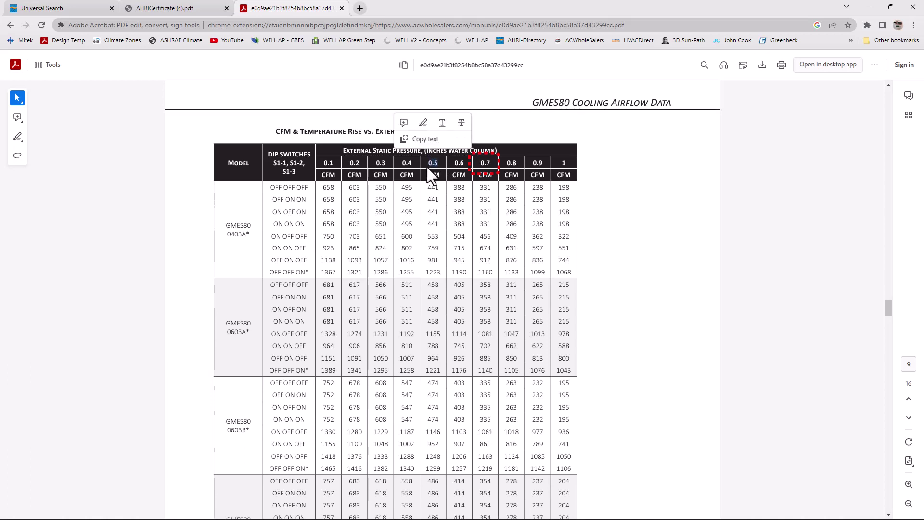
click(487, 163)
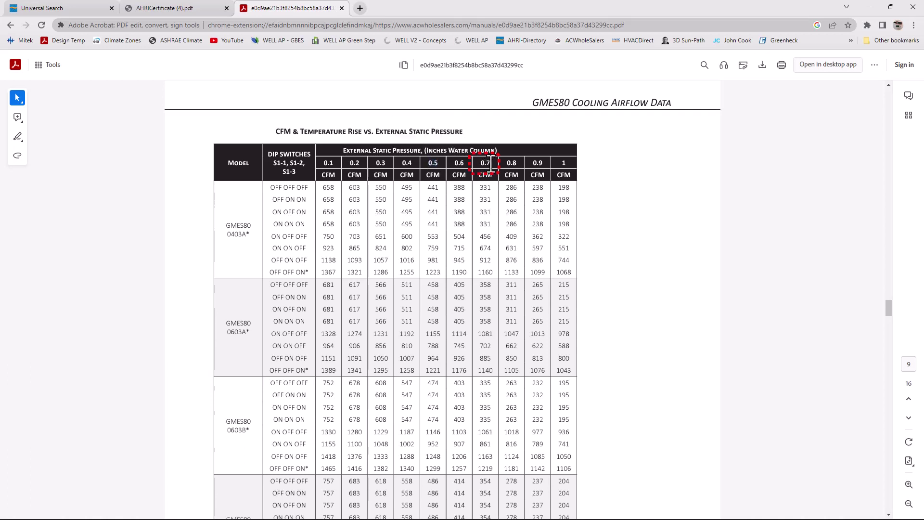
drag(481, 163, 427, 166)
click(488, 163)
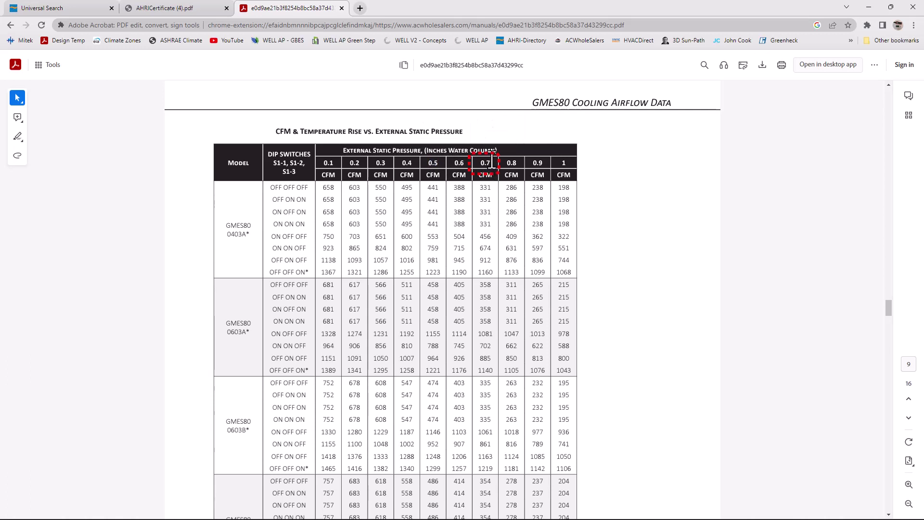
drag(489, 161, 480, 164)
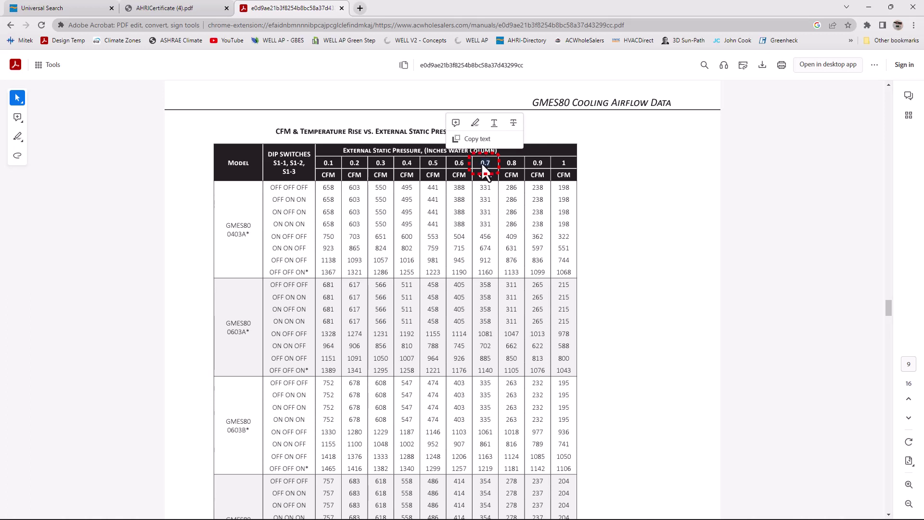
click(485, 163)
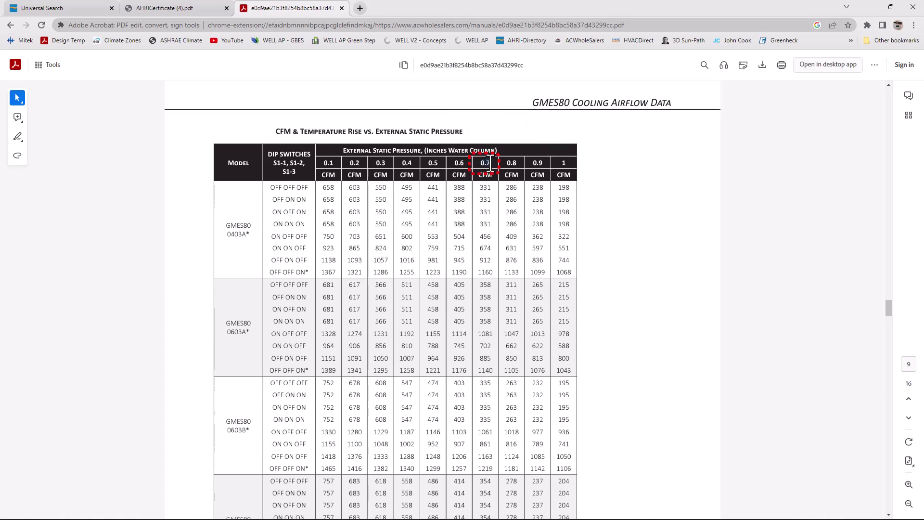
drag(485, 163, 450, 173)
click(437, 160)
drag(491, 162, 478, 163)
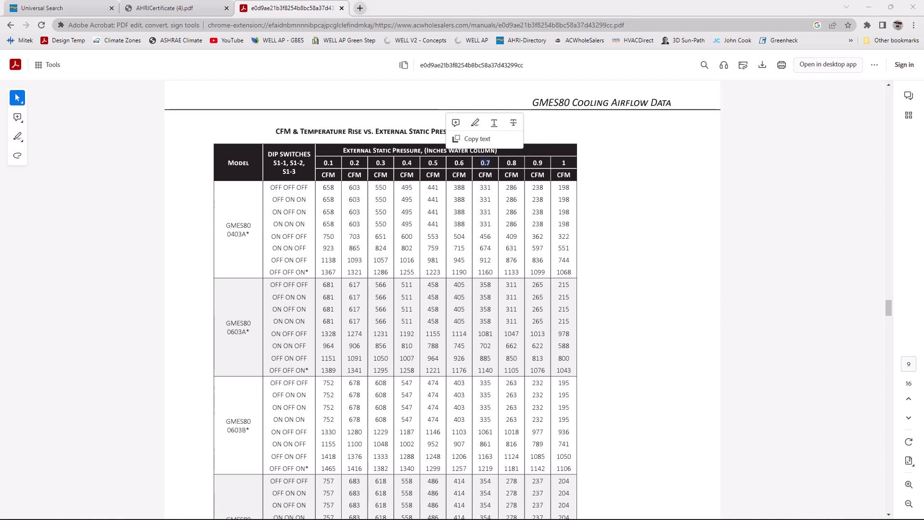
key(alt+Tab)
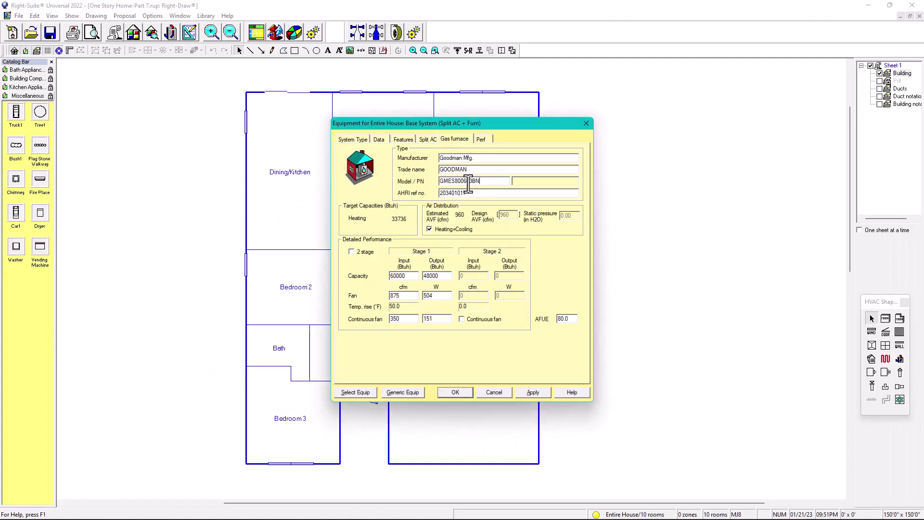
drag(464, 182, 481, 182)
key(alt+Tab)
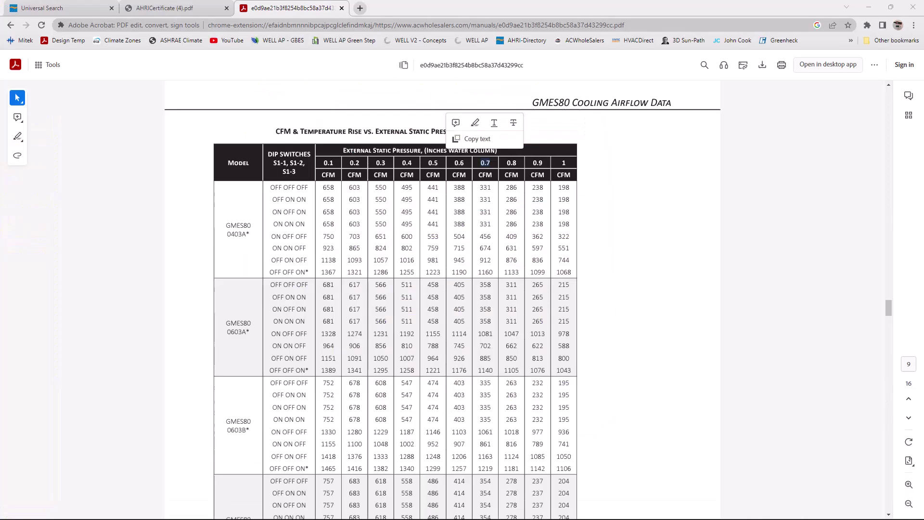
scroll(238, 419, down, 1)
click(652, 193)
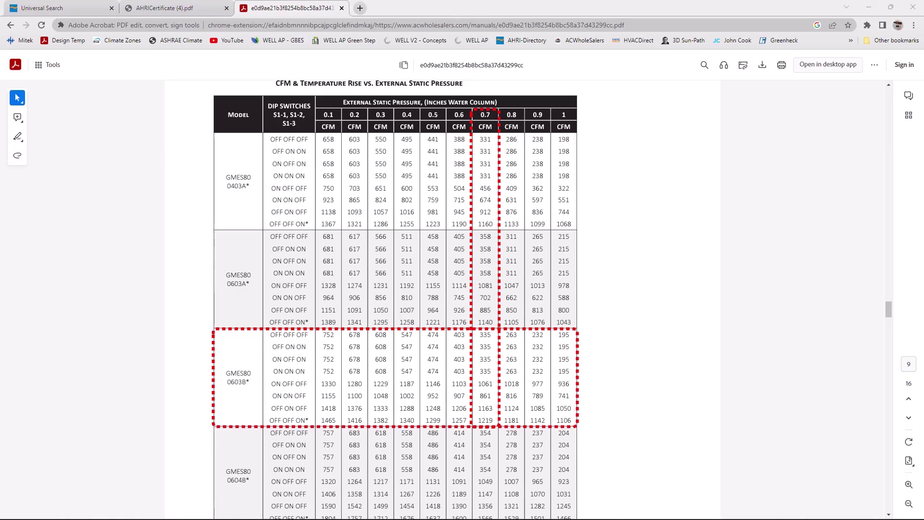
key(alt+Tab)
click(489, 179)
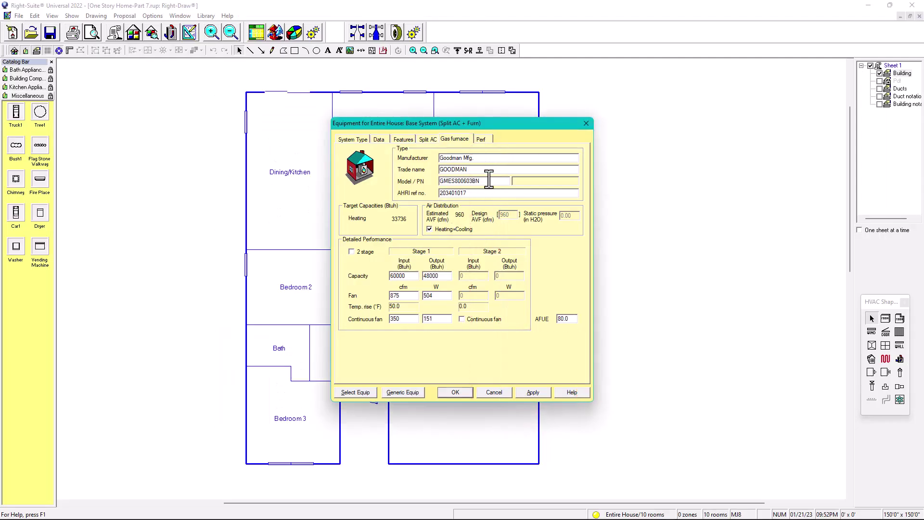
click(427, 140)
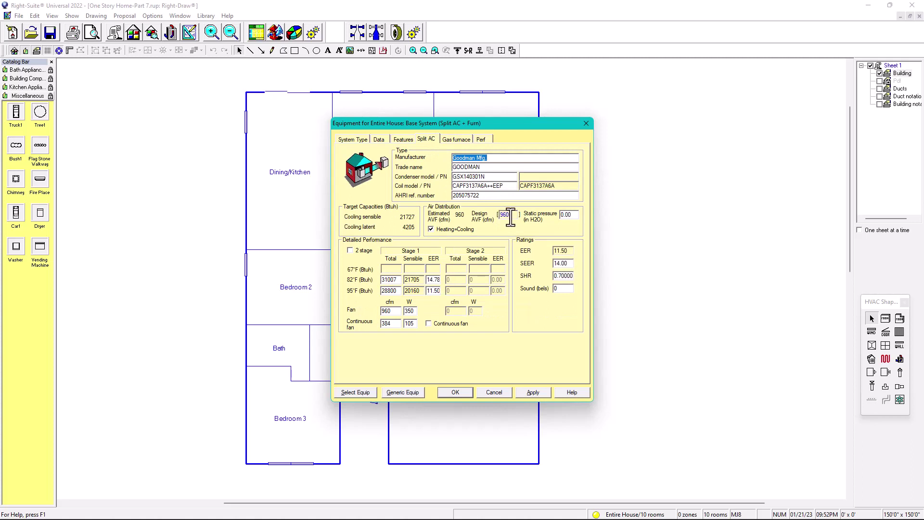
click(453, 139)
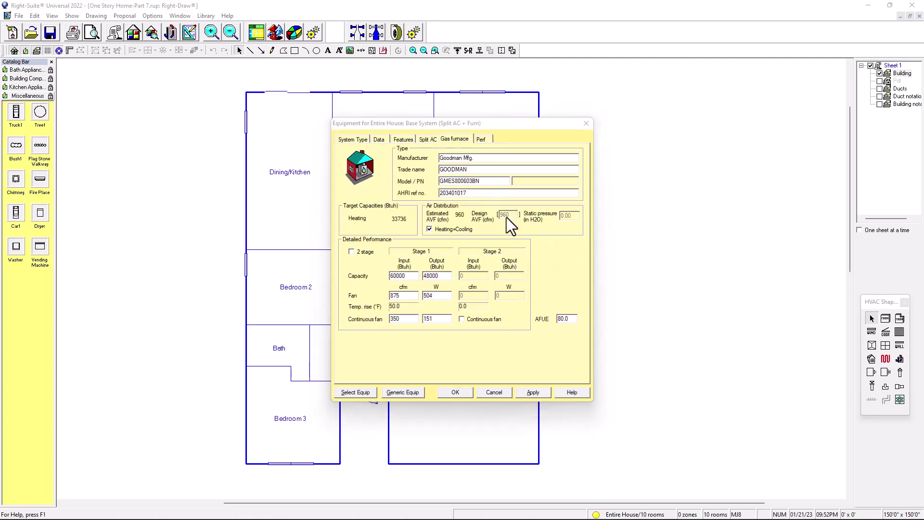
key(alt+Tab)
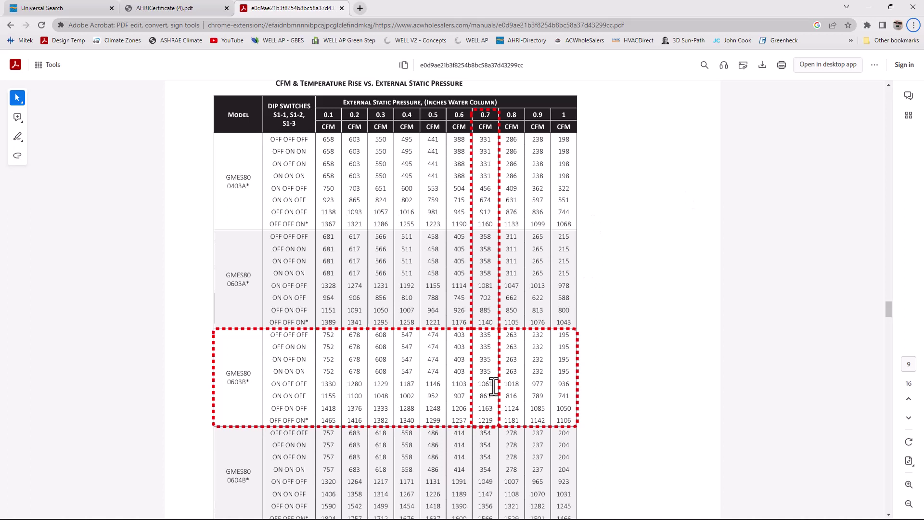
Step: Highlight the 1061 cfm value in the 0.7 in. column of the 0603B ON OFF OFF row
double_click(484, 385)
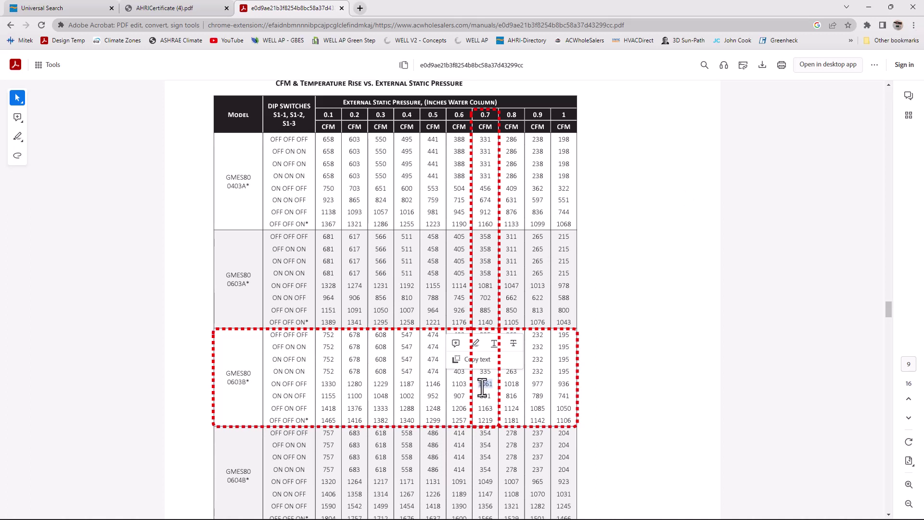
click(607, 348)
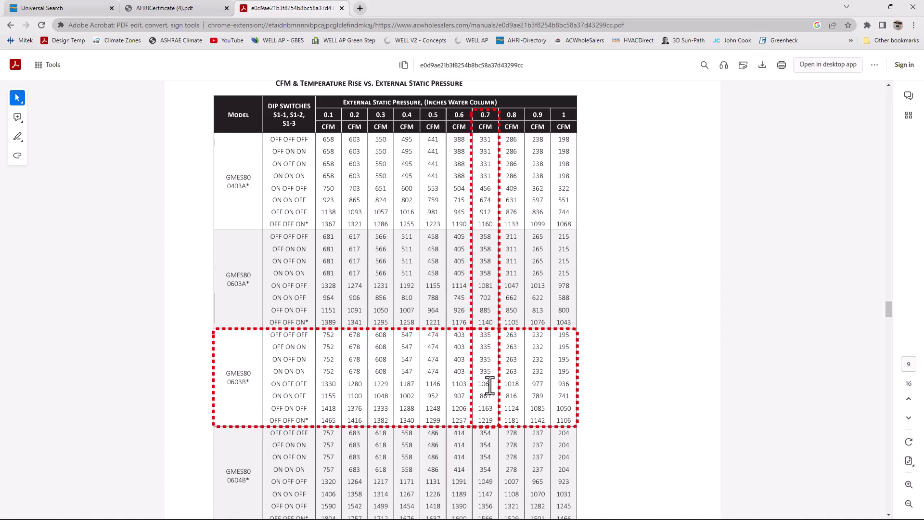
drag(493, 383, 480, 386)
scroll(581, 377, down, 6)
scroll(581, 385, up, 6)
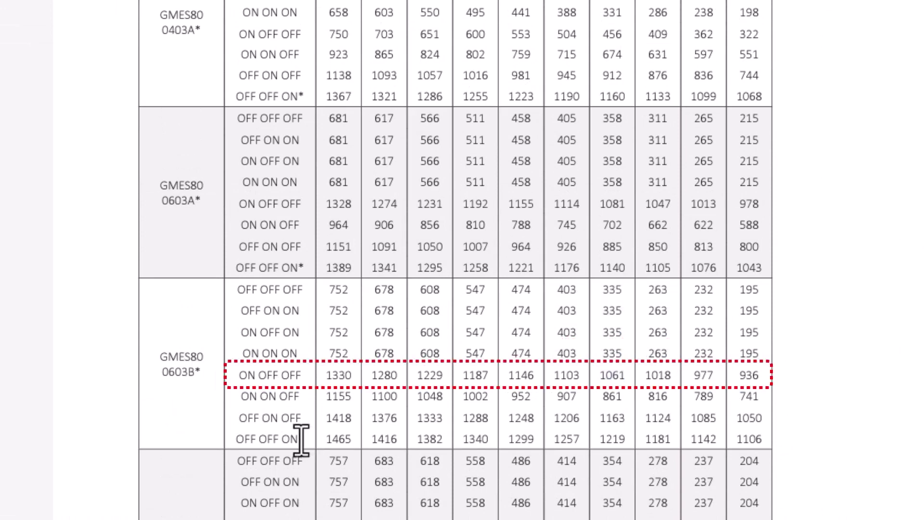
Step: Compare with the OFF OFF ON* dip switch row at 1219 cfm, then clear the selection
drag(300, 439, 234, 439)
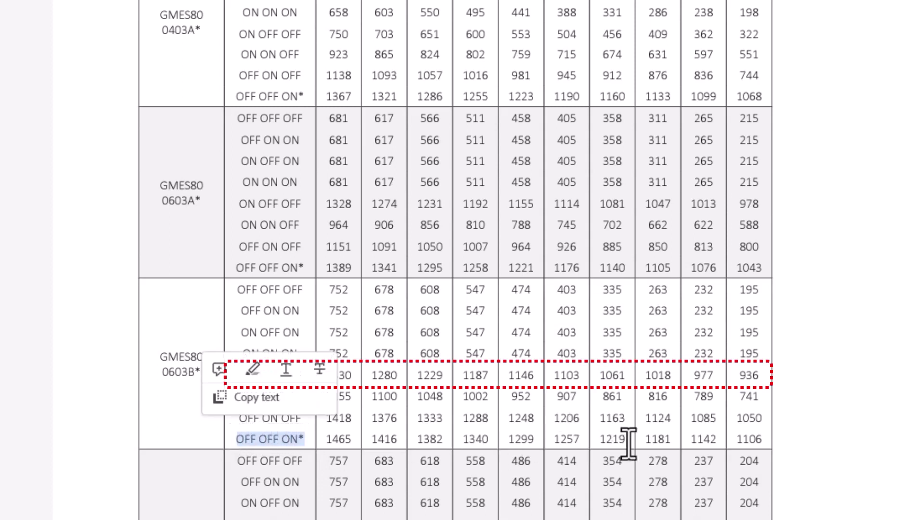
drag(628, 442, 599, 439)
click(793, 420)
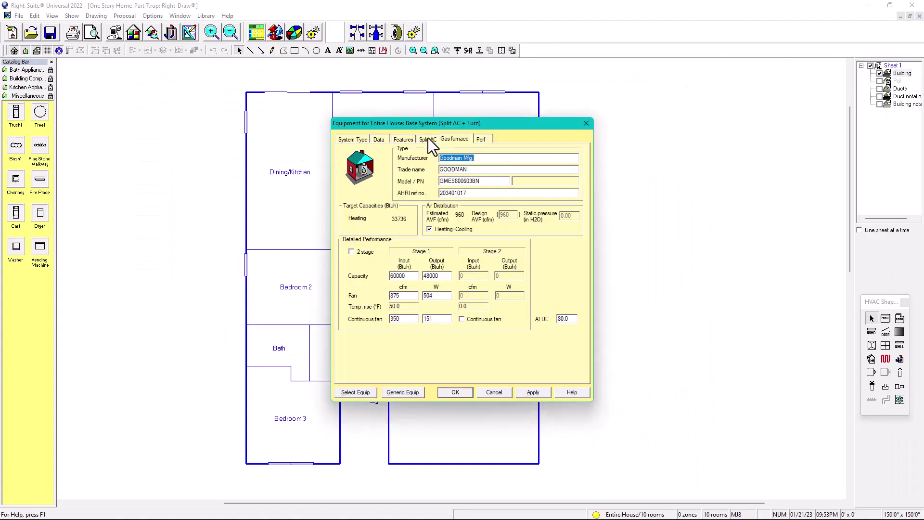
Step: Set the split AC design airflow to 1061 cfm and apply it
click(428, 139)
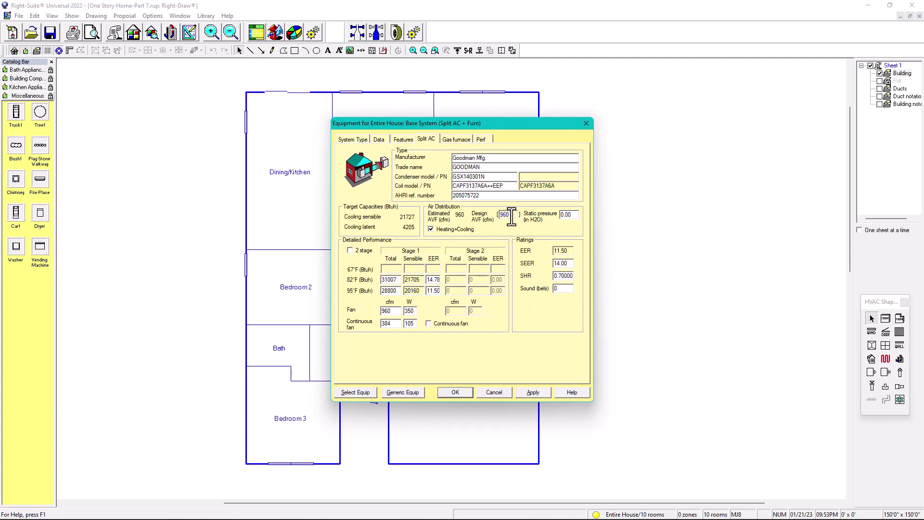
text(1061)
click(533, 393)
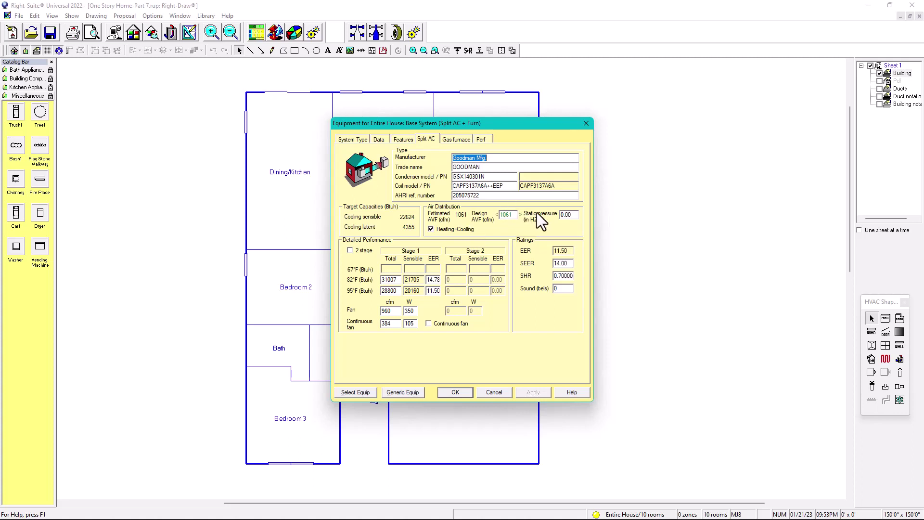
Step: Set the split AC static pressure to 0.7 in., apply, and close the equipment dialog
click(515, 215)
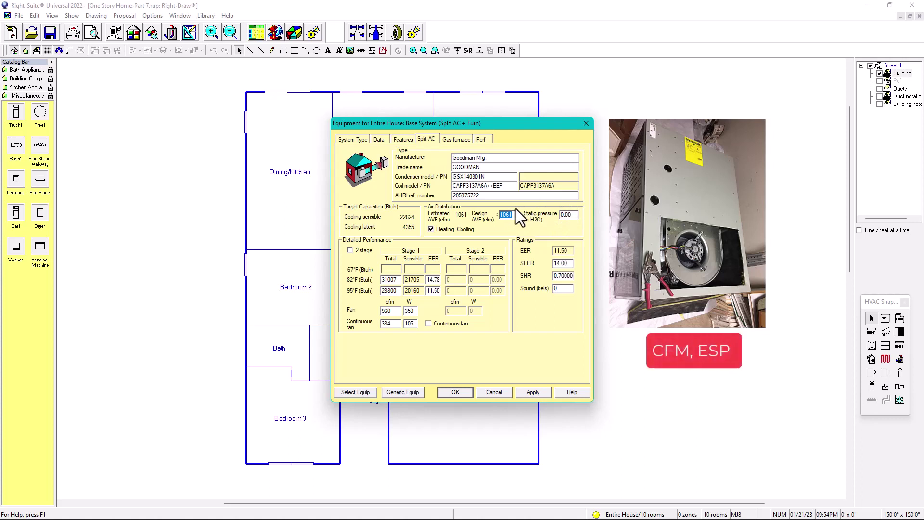
key(Tab)
text(0.7)
click(525, 391)
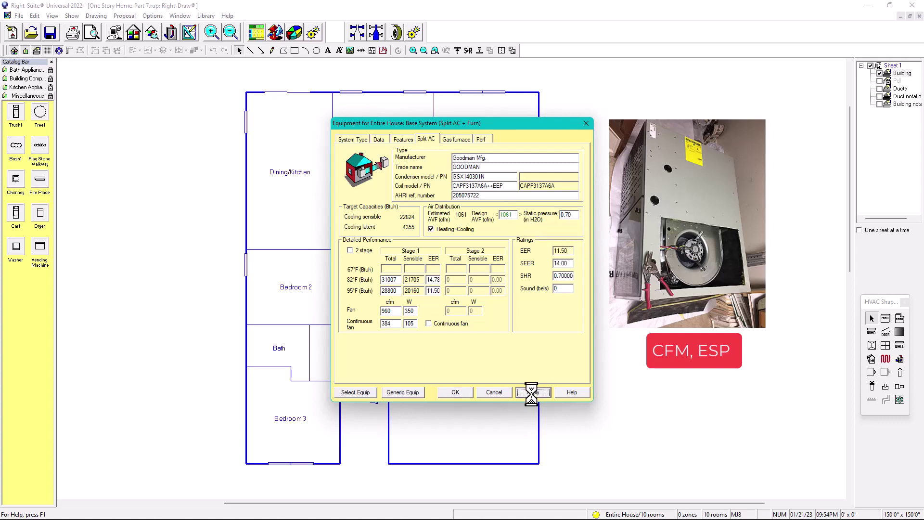
click(456, 392)
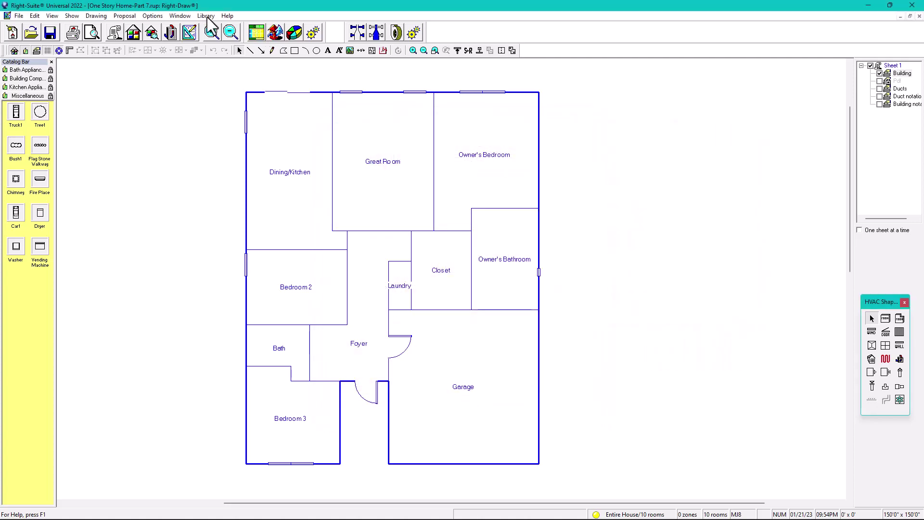
Step: Reopen Equipment and apply 1061 cfm at 0.70 in. to the gas furnace, then close it
click(171, 33)
click(427, 140)
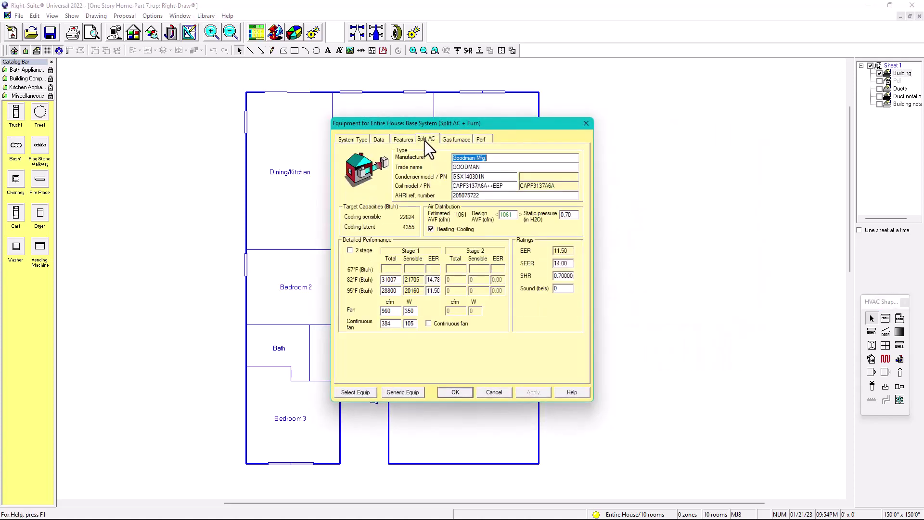
click(456, 139)
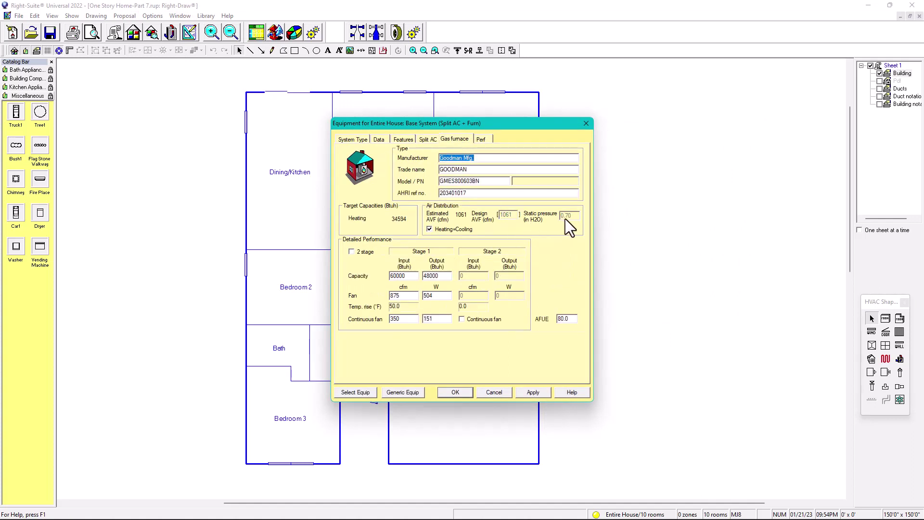
click(538, 394)
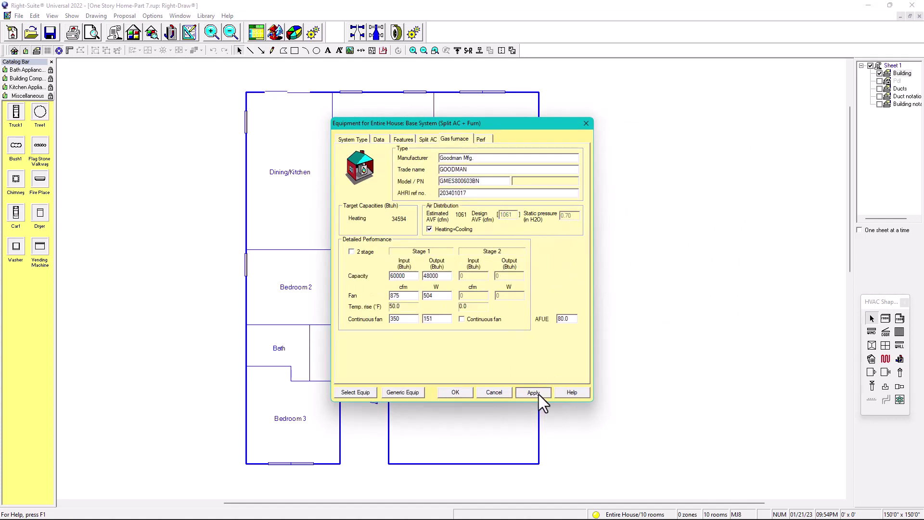
click(464, 390)
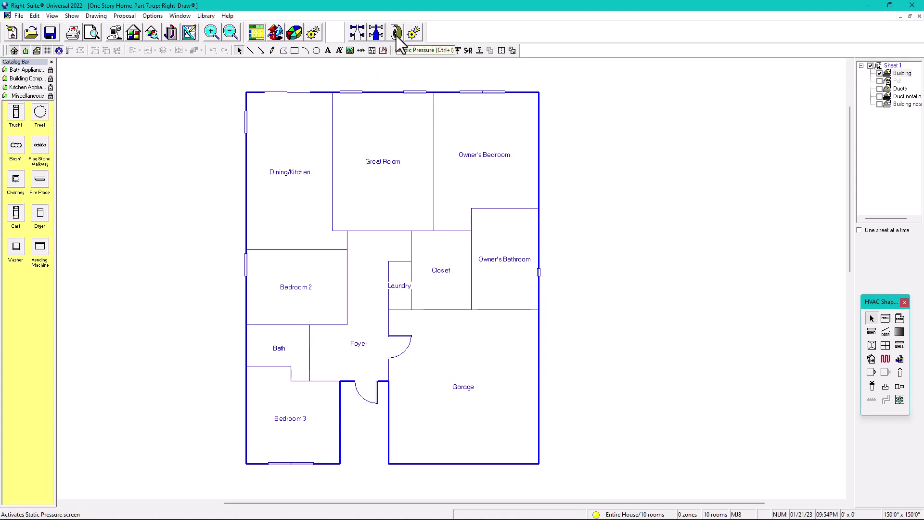
Step: Show the entire-house static pressure screen with 0.70 in. for heating and cooling
click(397, 33)
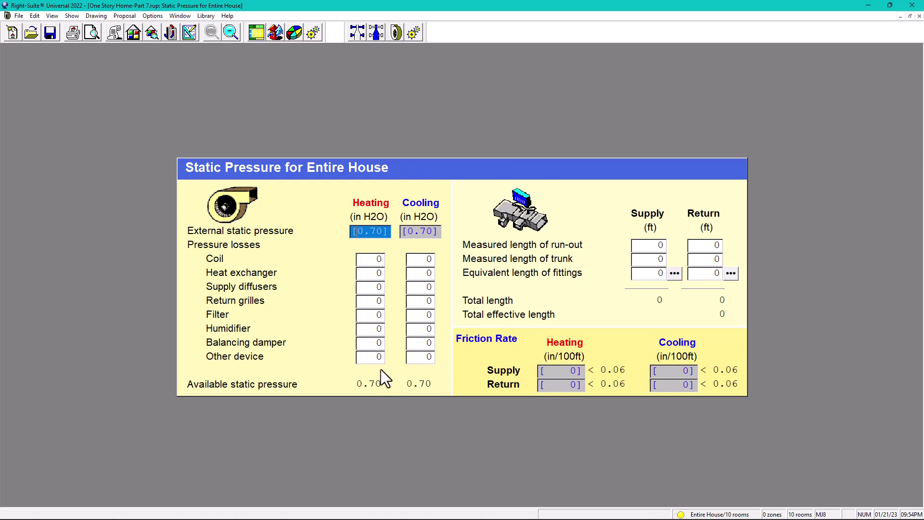
Step: Show the entire-house duct preferences, set to Round/Round Metal with User defined layout
click(416, 33)
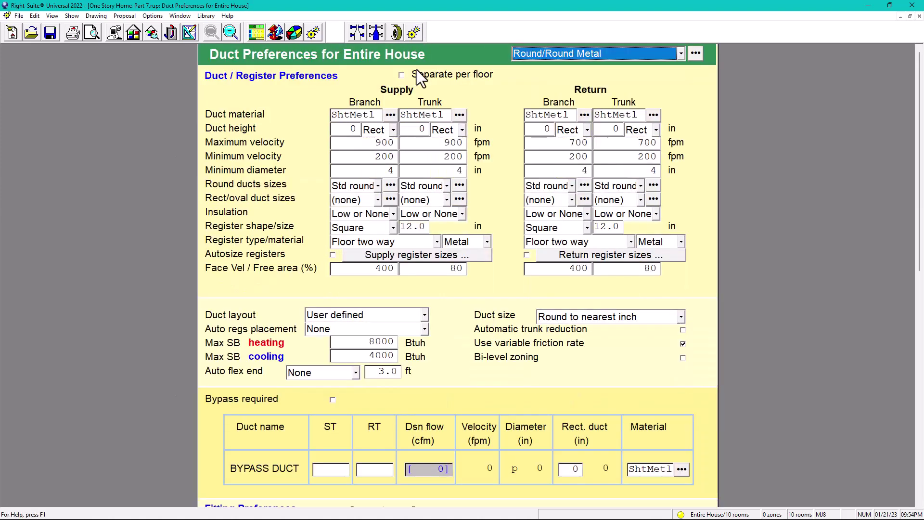